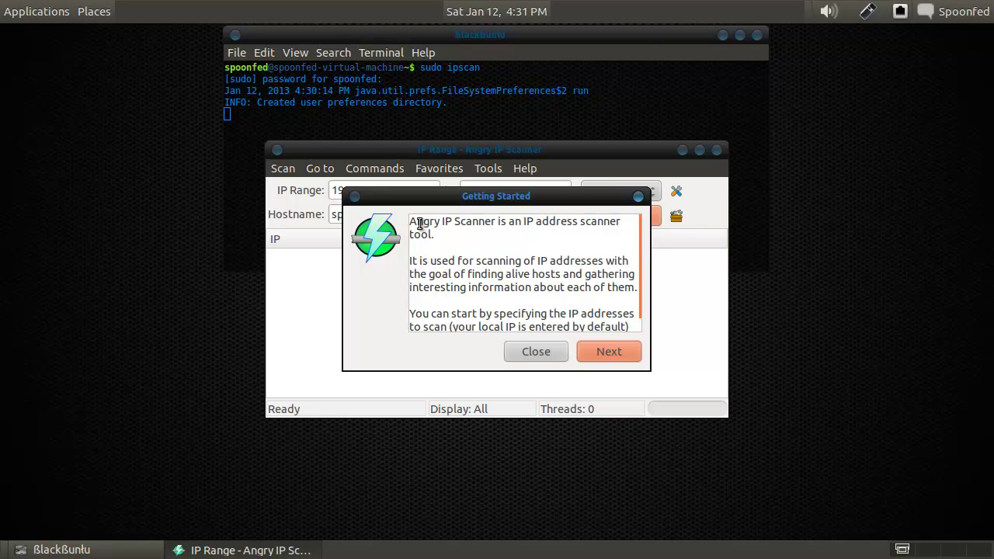
Read the guide's introductory page and move on to the next page.
{"action": "left_click_drag", "start_coordinate": [412, 222], "coordinate": [441, 237]}
{"action": "left_click", "coordinate": [442, 238]}
{"action": "scroll", "coordinate": [645, 284], "scroll_direction": "down", "scroll_amount": 1}
{"action": "left_click", "coordinate": [615, 349]}
Read the Feeder and Fetcher explanations, then advance the guide one page.
{"action": "left_click_drag", "start_coordinate": [415, 247], "coordinate": [509, 249]}
{"action": "left_click", "coordinate": [488, 284]}
{"action": "left_click_drag", "start_coordinate": [510, 200], "coordinate": [510, 271]}
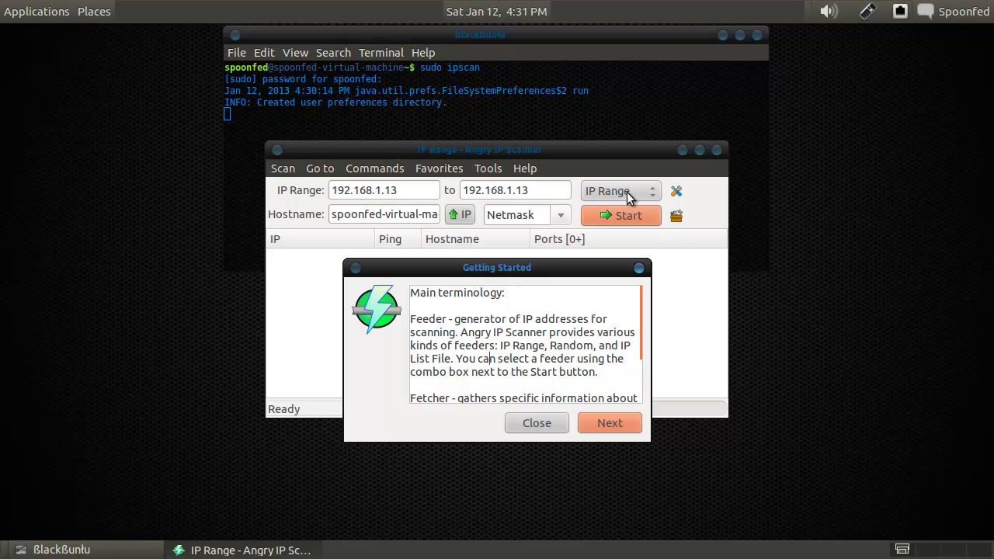
{"action": "left_click", "coordinate": [510, 371]}
{"action": "scroll", "coordinate": [509, 374], "scroll_direction": "down", "scroll_amount": 3}
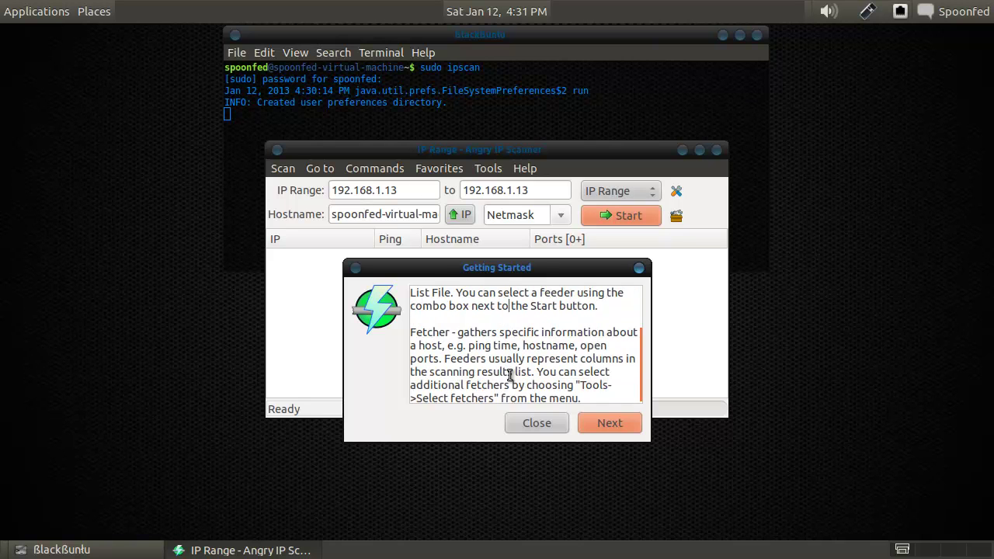
{"action": "left_click_drag", "start_coordinate": [462, 332], "coordinate": [580, 395]}
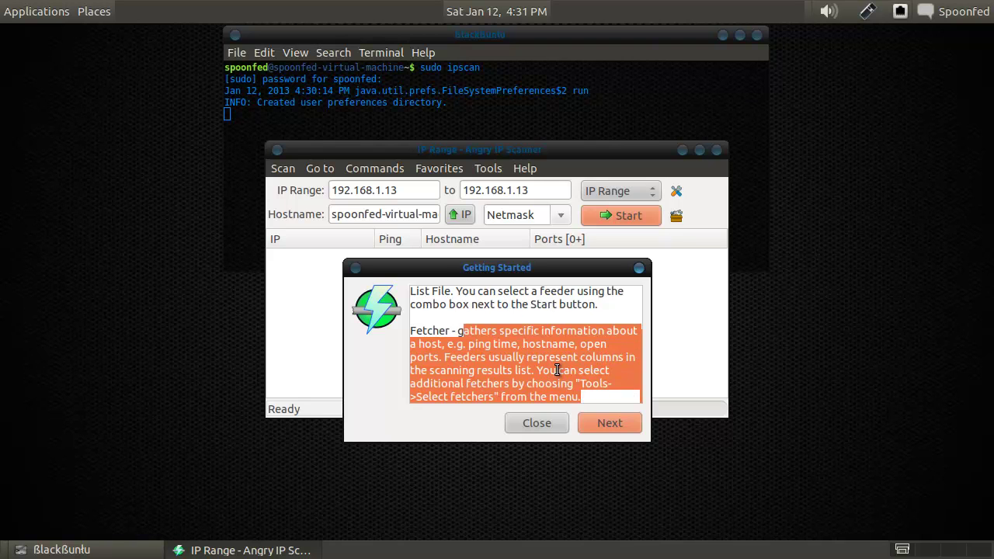
{"action": "left_click", "coordinate": [499, 355]}
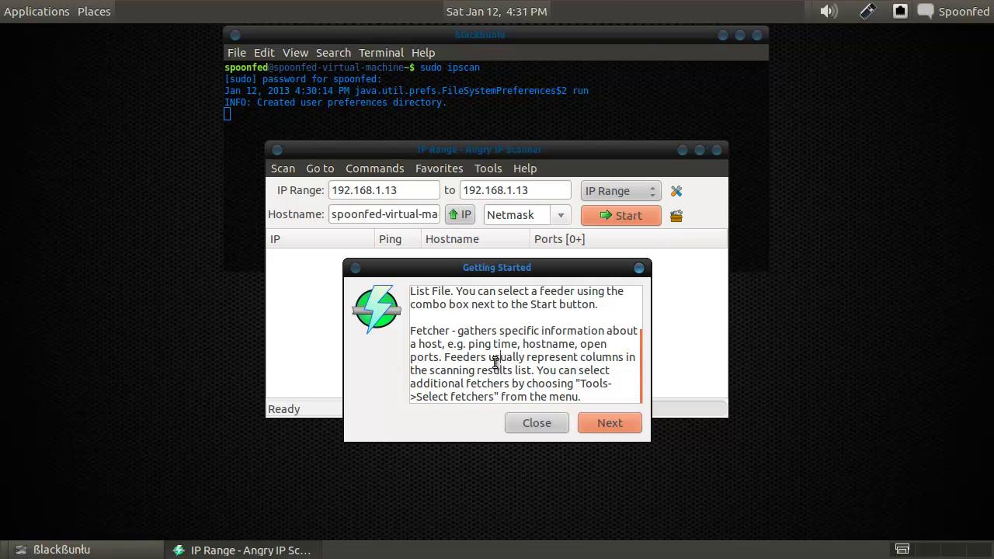
{"action": "left_click", "coordinate": [592, 427]}
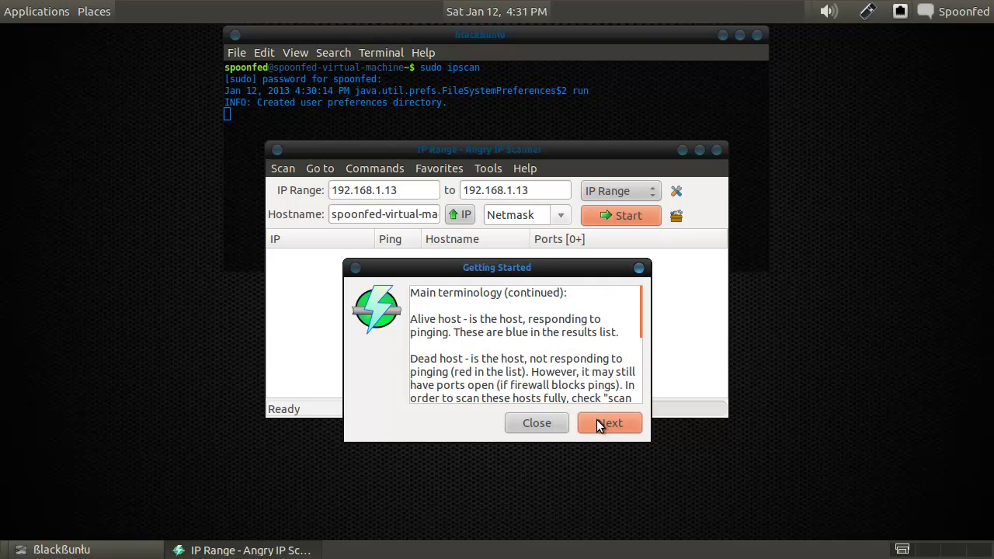
Read the next page, including its RST packet note, and advance to the Pinging page.
{"action": "left_click_drag", "start_coordinate": [413, 318], "coordinate": [517, 330]}
{"action": "left_click", "coordinate": [505, 343]}
{"action": "scroll", "coordinate": [503, 342], "scroll_direction": "down", "scroll_amount": 1}
{"action": "scroll", "coordinate": [458, 315], "scroll_direction": "down", "scroll_amount": 1}
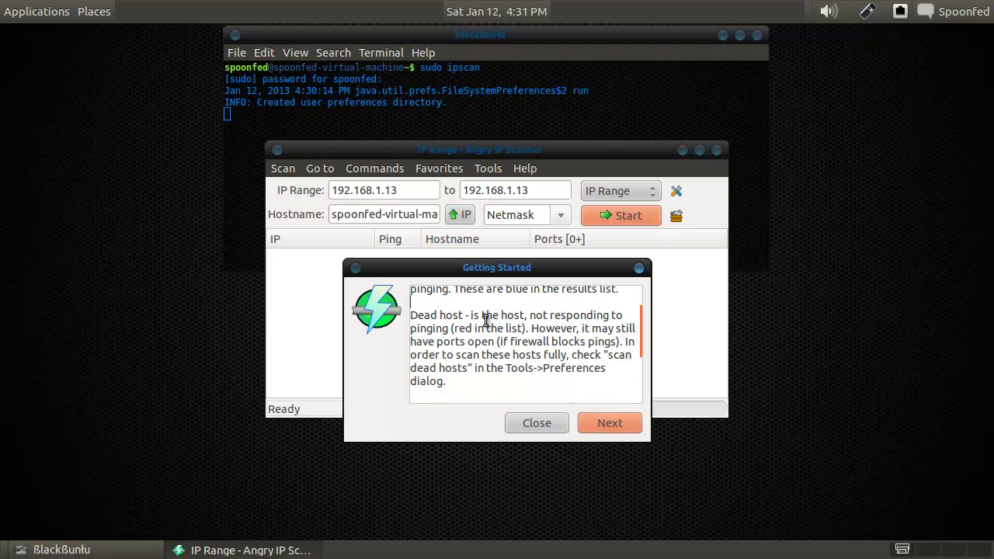
{"action": "scroll", "coordinate": [517, 335], "scroll_direction": "down", "scroll_amount": 3}
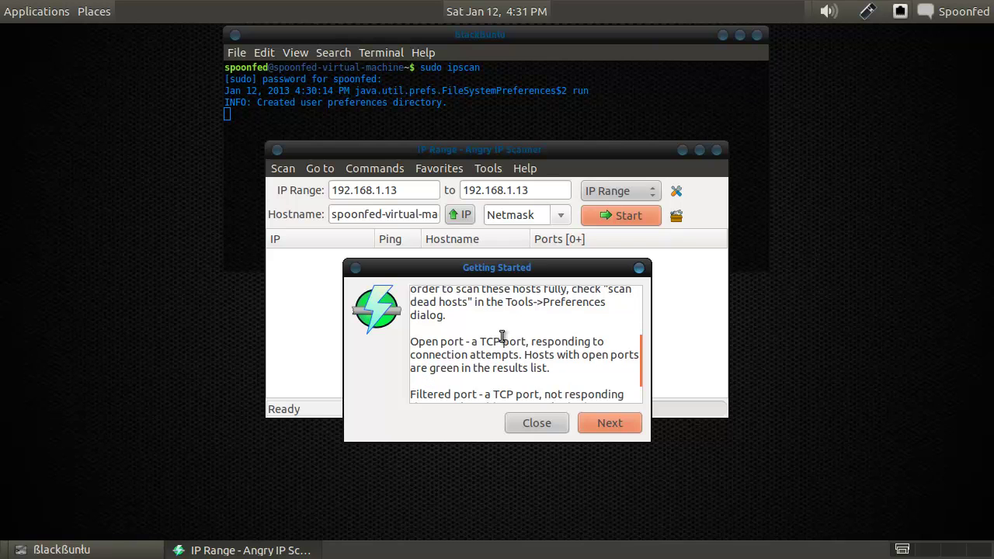
{"action": "scroll", "coordinate": [477, 340], "scroll_direction": "down", "scroll_amount": 1}
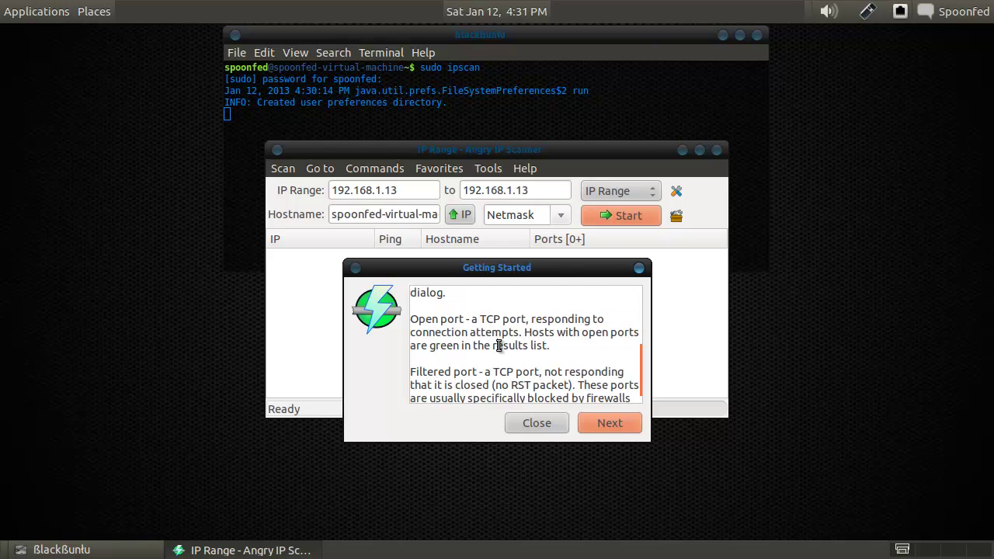
{"action": "scroll", "coordinate": [484, 334], "scroll_direction": "down", "scroll_amount": 1}
{"action": "left_click_drag", "start_coordinate": [483, 357], "coordinate": [559, 372]}
{"action": "left_click", "coordinate": [503, 376]}
{"action": "left_click", "coordinate": [526, 372]}
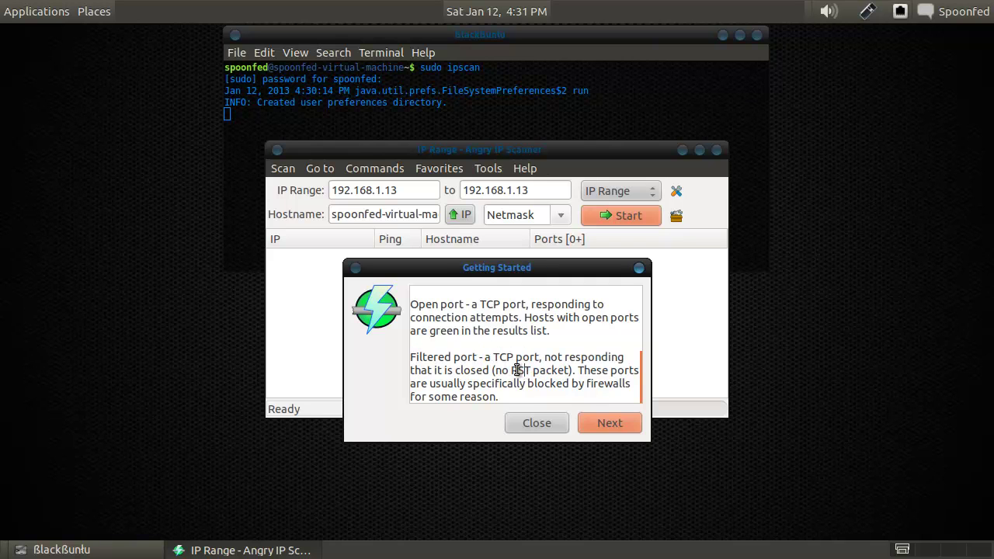
{"action": "left_click", "coordinate": [587, 422]}
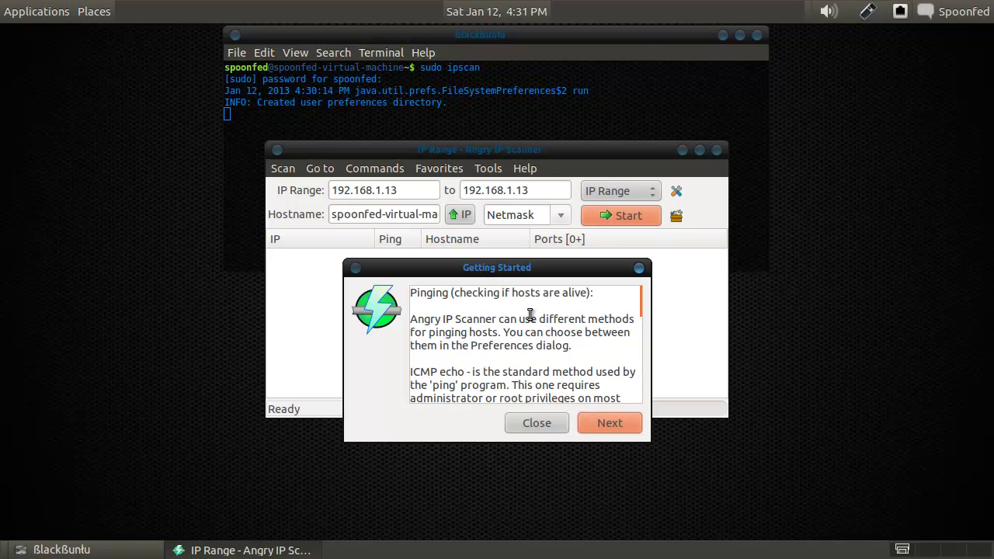
Read the Pinging page, covering port 80 and TTL, and advance to the final page.
{"action": "left_click_drag", "start_coordinate": [438, 310], "coordinate": [532, 370]}
{"action": "left_click", "coordinate": [531, 371]}
{"action": "scroll", "coordinate": [519, 361], "scroll_direction": "down", "scroll_amount": 1}
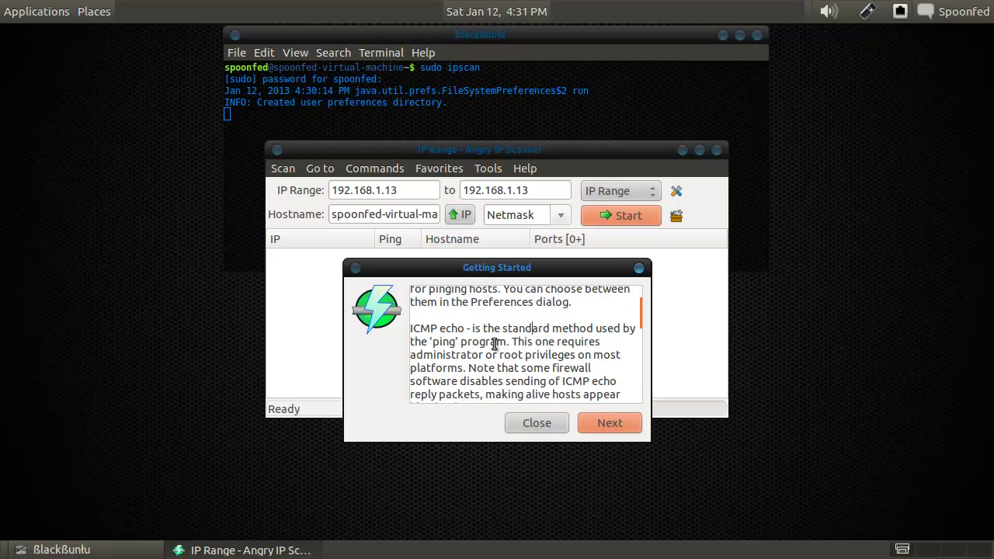
{"action": "scroll", "coordinate": [465, 328], "scroll_direction": "down", "scroll_amount": 1}
{"action": "left_click_drag", "start_coordinate": [413, 306], "coordinate": [487, 305]}
{"action": "left_click", "coordinate": [494, 305]}
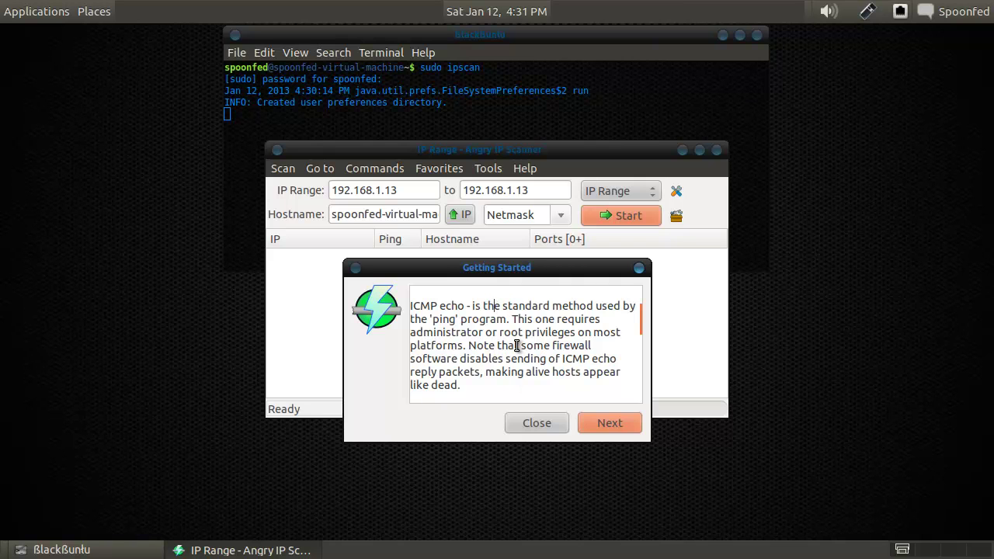
{"action": "scroll", "coordinate": [491, 339], "scroll_direction": "down", "scroll_amount": 5}
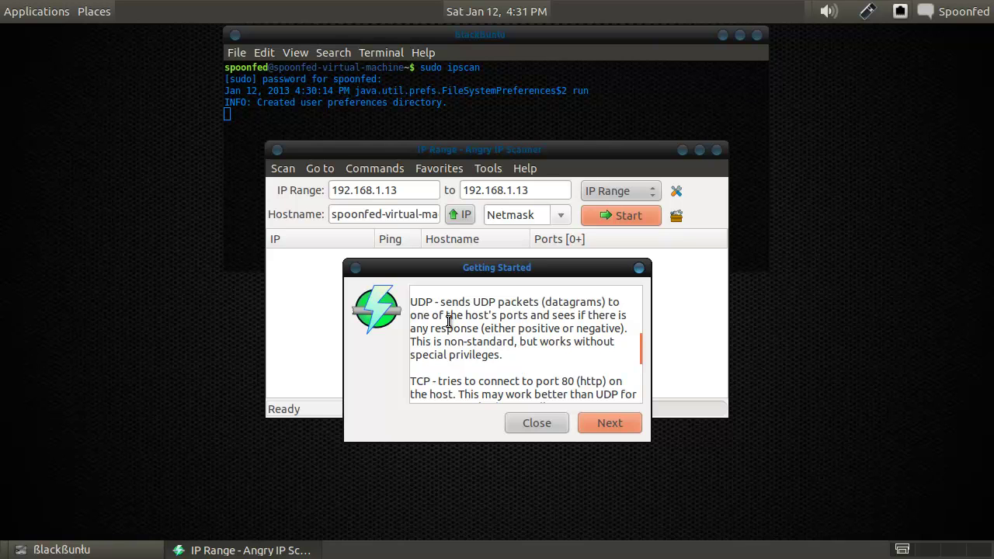
{"action": "left_click_drag", "start_coordinate": [436, 313], "coordinate": [497, 303]}
{"action": "left_click", "coordinate": [482, 327]}
{"action": "scroll", "coordinate": [469, 338], "scroll_direction": "down", "scroll_amount": 2}
{"action": "mouse_move", "coordinate": [561, 336]}
{"action": "left_mouse_down"}
{"action": "mouse_move", "coordinate": [590, 337]}
{"action": "mouse_move", "coordinate": [579, 336]}
{"action": "left_mouse_up"}
{"action": "left_click", "coordinate": [568, 336]}
{"action": "scroll", "coordinate": [485, 338], "scroll_direction": "down", "scroll_amount": 4}
{"action": "left_click_drag", "start_coordinate": [420, 344], "coordinate": [496, 344]}
{"action": "left_click", "coordinate": [496, 344]}
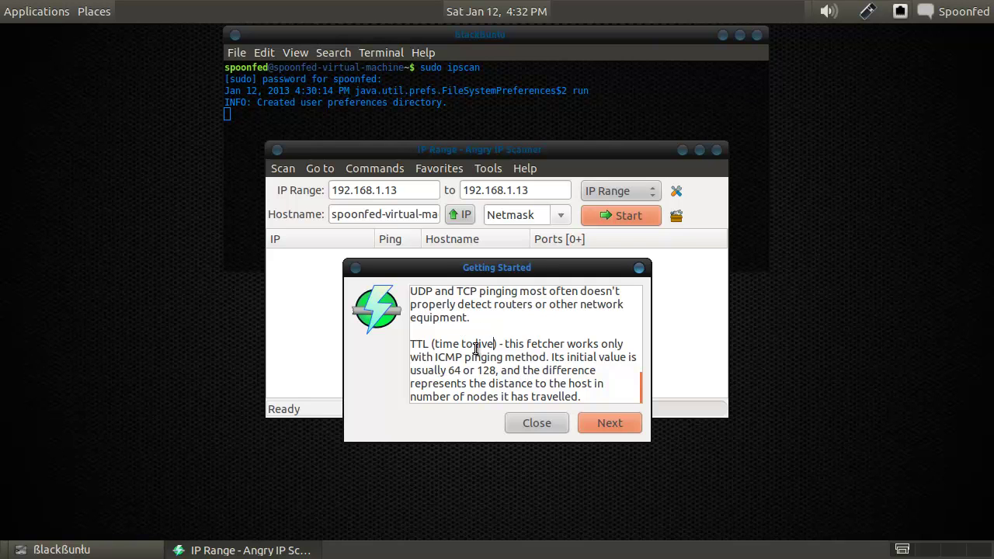
{"action": "key", "text": "Return"}
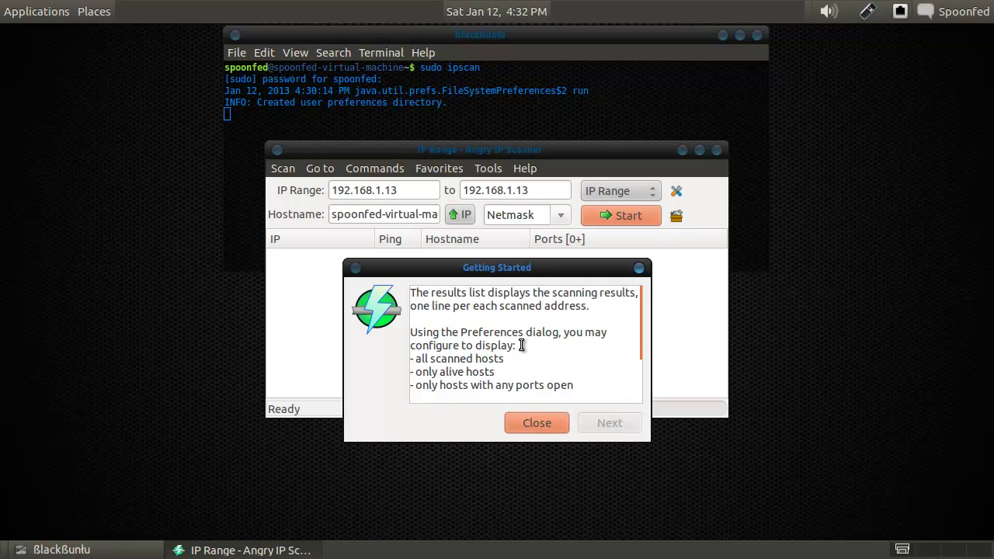
Close the Getting Started guide and open the Select Fetchers dialog from Tools.
{"action": "left_click", "coordinate": [536, 422]}
{"action": "left_click", "coordinate": [489, 169]}
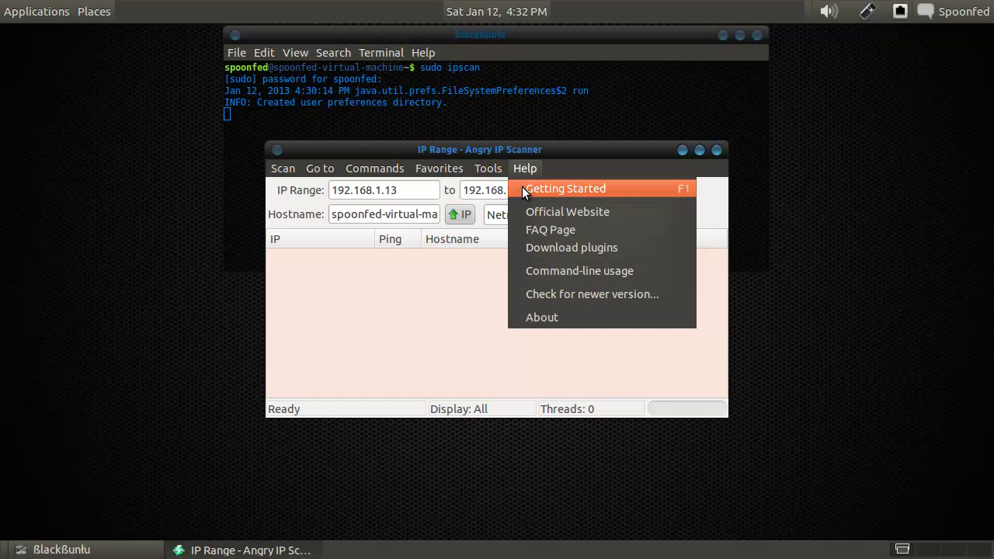
{"action": "left_click", "coordinate": [507, 206]}
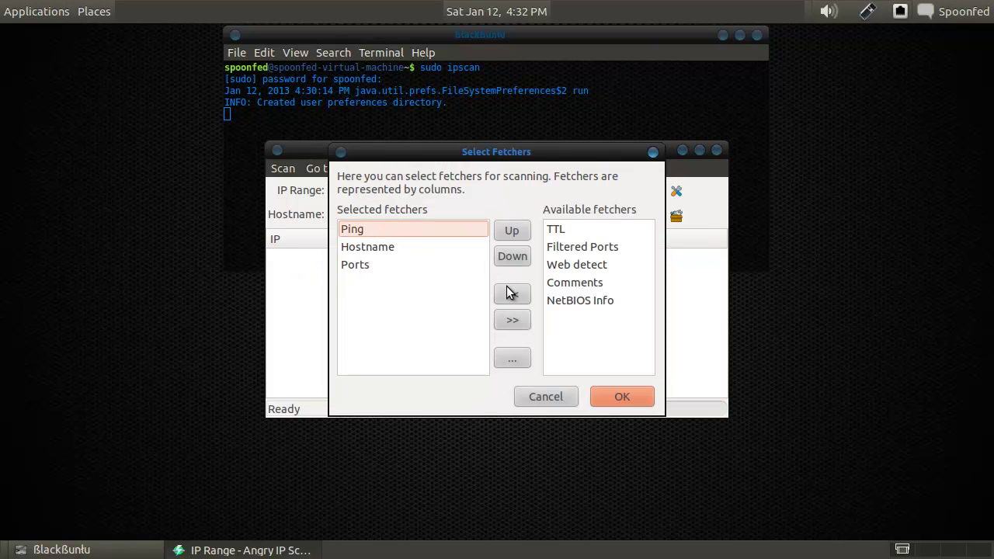
{"action": "left_click", "coordinate": [377, 247]}
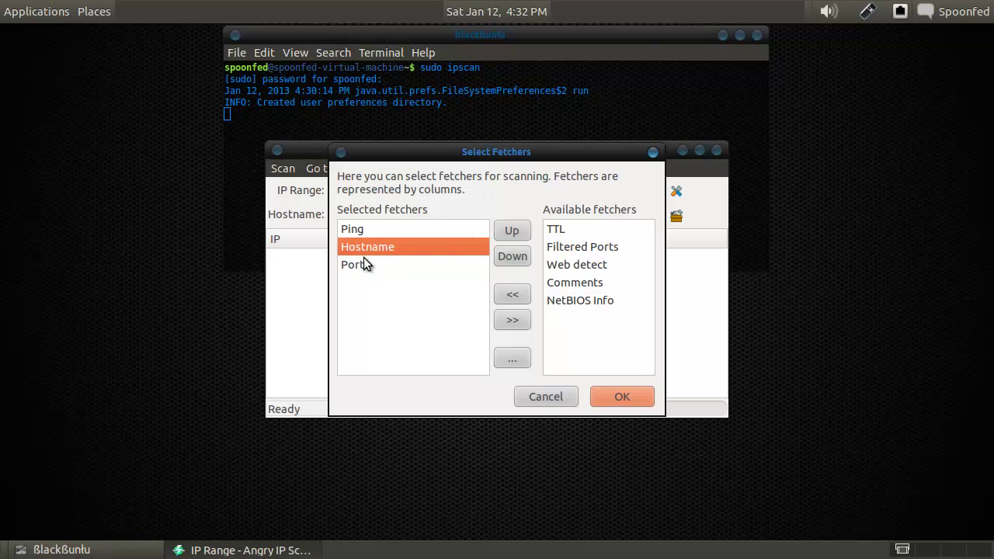
{"action": "left_click_drag", "start_coordinate": [366, 268], "coordinate": [559, 251]}
Add Web detect, NetBIOS Info, Comments, Filtered Ports and TTL to the selected fetchers.
{"action": "left_click", "coordinate": [575, 266]}
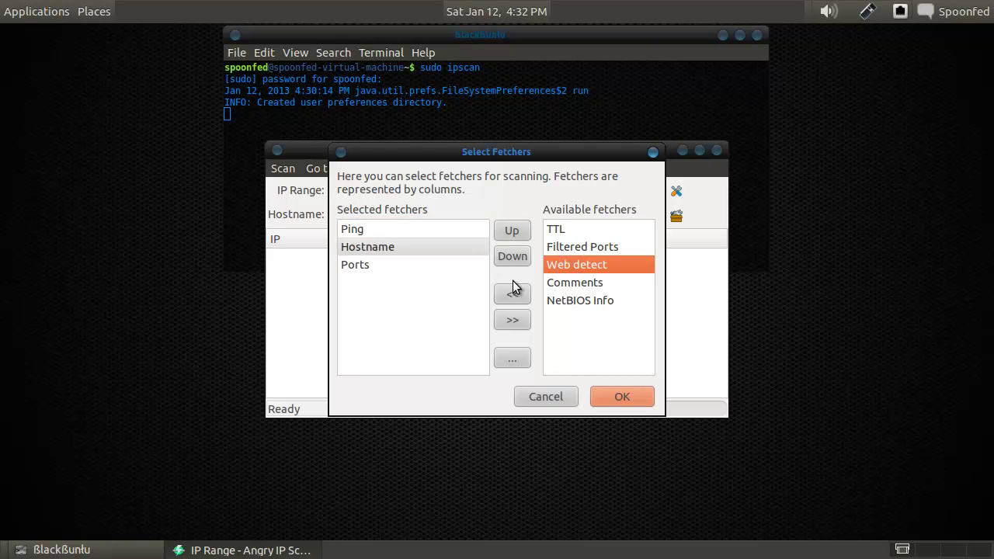
{"action": "left_click", "coordinate": [513, 293]}
{"action": "left_click", "coordinate": [571, 284]}
{"action": "left_click", "coordinate": [527, 294]}
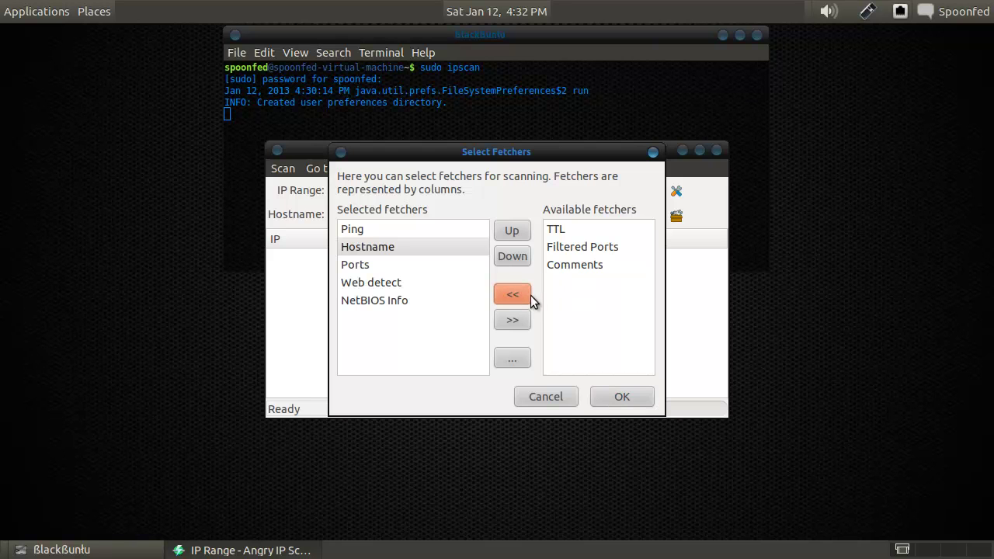
{"action": "left_click", "coordinate": [571, 265]}
{"action": "left_click", "coordinate": [516, 295]}
{"action": "left_click", "coordinate": [551, 247]}
{"action": "left_click", "coordinate": [512, 294]}
{"action": "left_click", "coordinate": [558, 232]}
{"action": "left_click", "coordinate": [515, 296]}
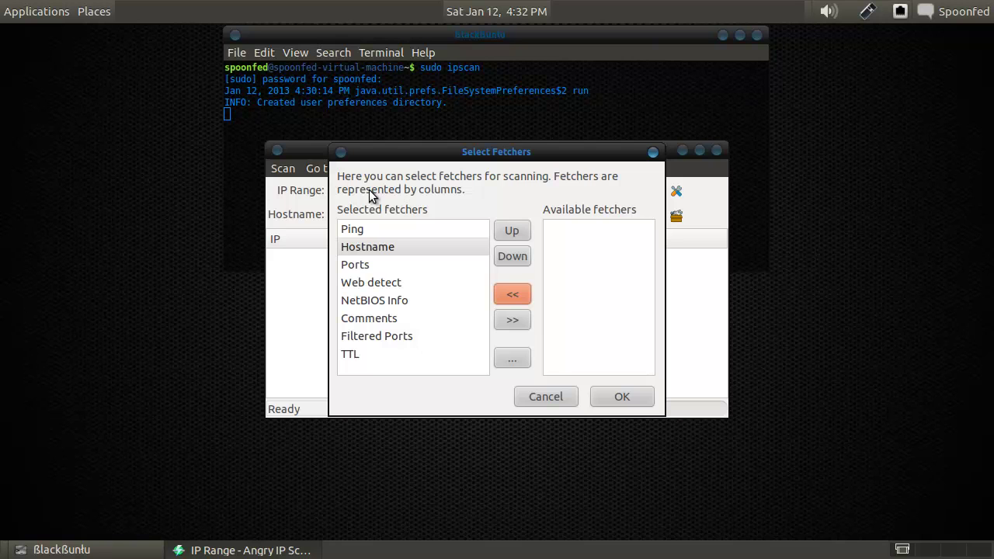
Apply the chosen fetchers and set a /24 netmask on the IP range.
{"action": "left_click", "coordinate": [641, 398]}
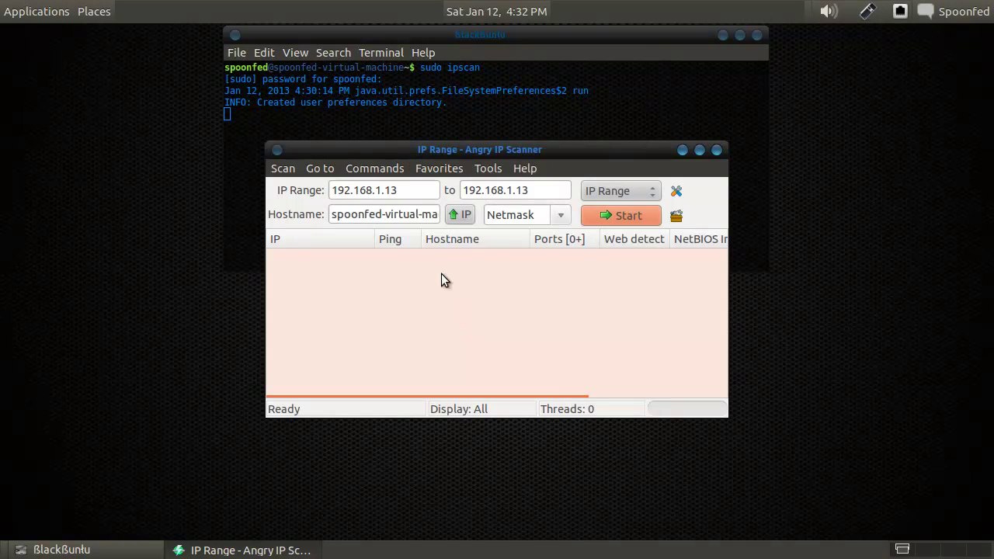
{"action": "left_click", "coordinate": [527, 193]}
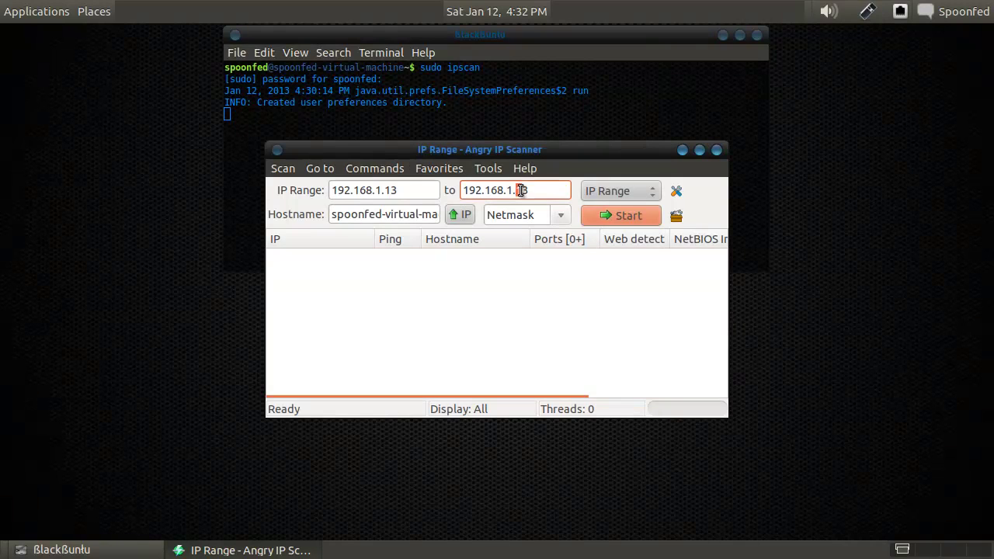
{"action": "left_click", "coordinate": [552, 218]}
{"action": "left_click", "coordinate": [526, 256]}
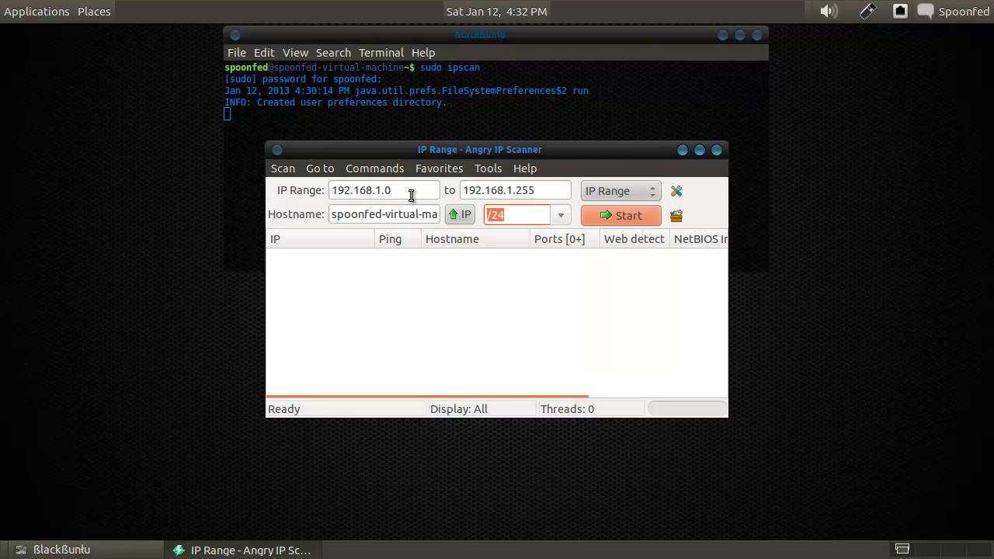
Try the 255...192, /16 and /26 netmasks before settling back on /24.
{"action": "left_click", "coordinate": [563, 216]}
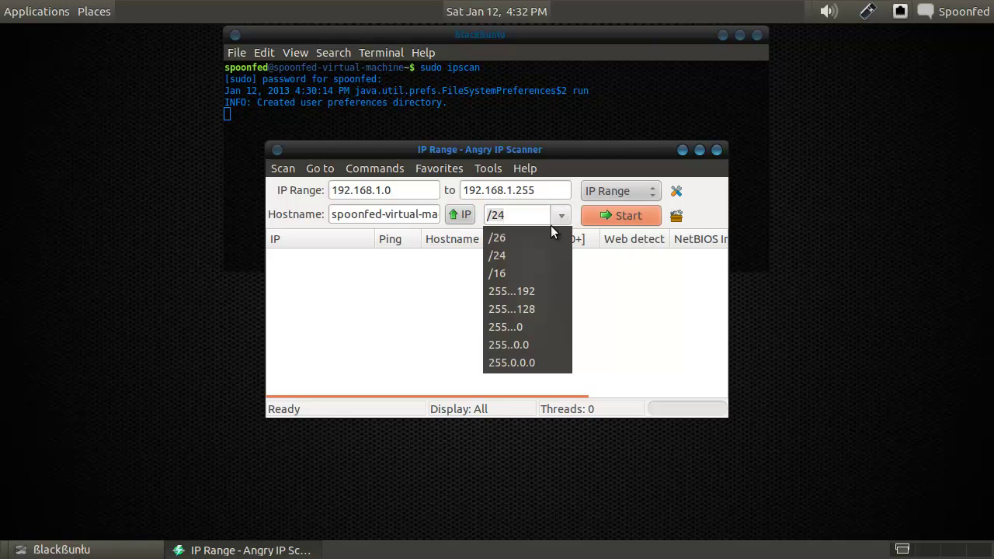
{"action": "left_click", "coordinate": [512, 291]}
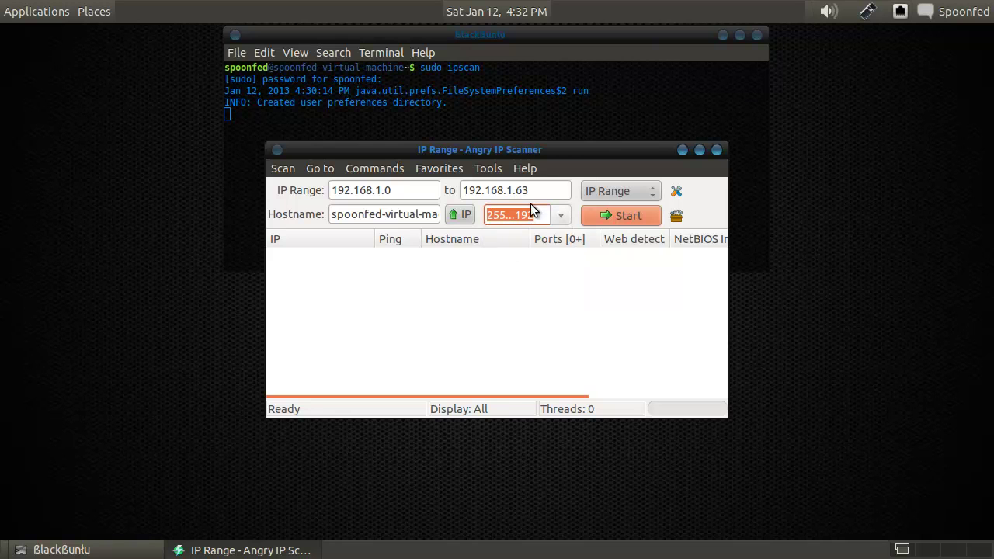
{"action": "left_click", "coordinate": [559, 216]}
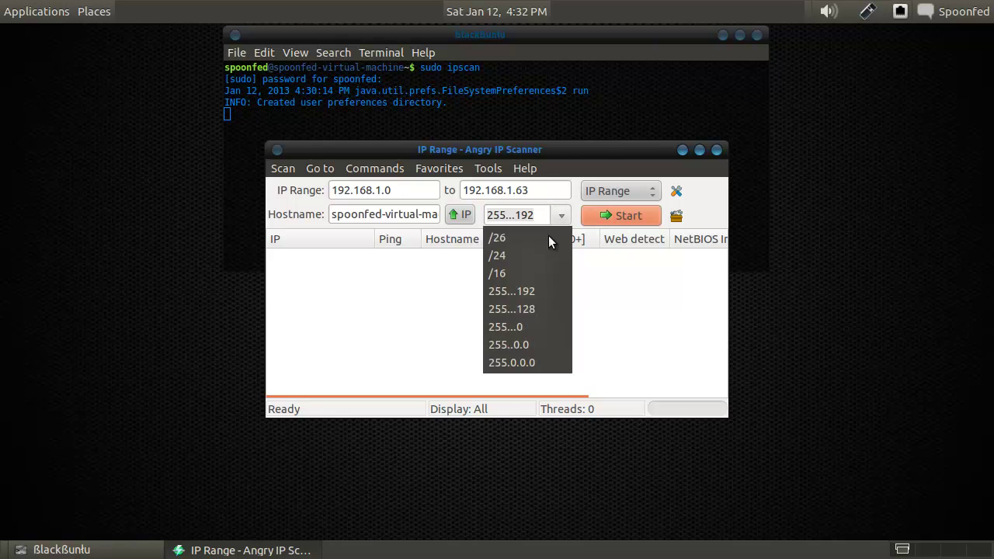
{"action": "left_click", "coordinate": [519, 268]}
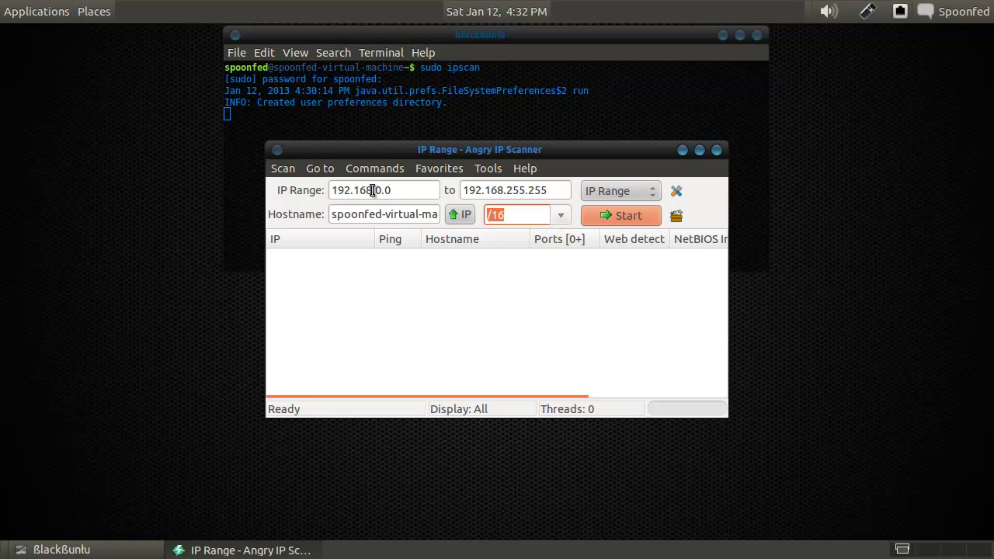
{"action": "left_click", "coordinate": [566, 216]}
{"action": "left_click", "coordinate": [525, 255]}
{"action": "left_click", "coordinate": [564, 215]}
{"action": "left_click", "coordinate": [536, 236]}
{"action": "left_click", "coordinate": [561, 216]}
{"action": "left_click", "coordinate": [534, 254]}
{"action": "left_click", "coordinate": [622, 195]}
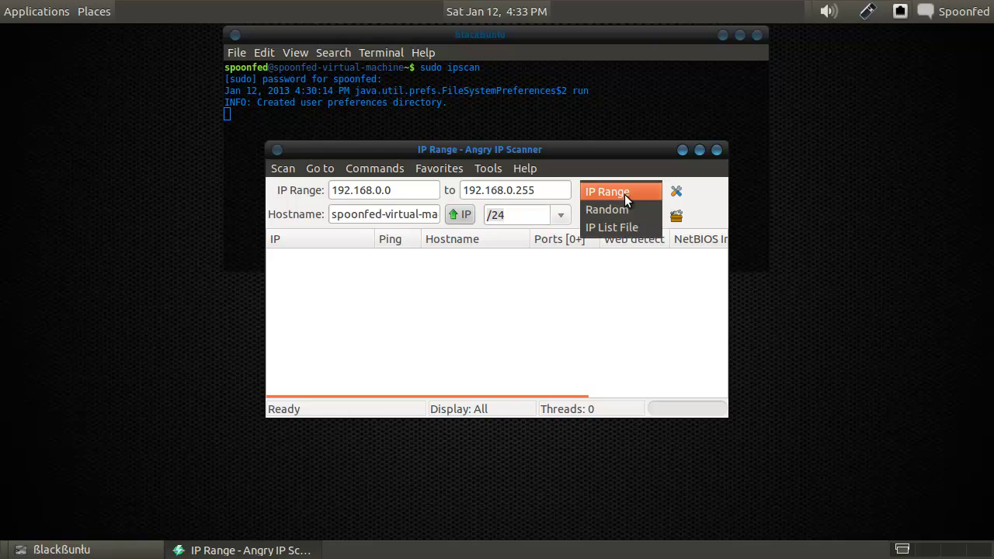
Keep ICMP Echo pinging, set ports 1-500 in Preferences, and start scanning 192.168.0.x.
{"action": "left_click", "coordinate": [677, 192]}
{"action": "left_click", "coordinate": [603, 269]}
{"action": "left_click", "coordinate": [603, 270]}
{"action": "left_click", "coordinate": [407, 147]}
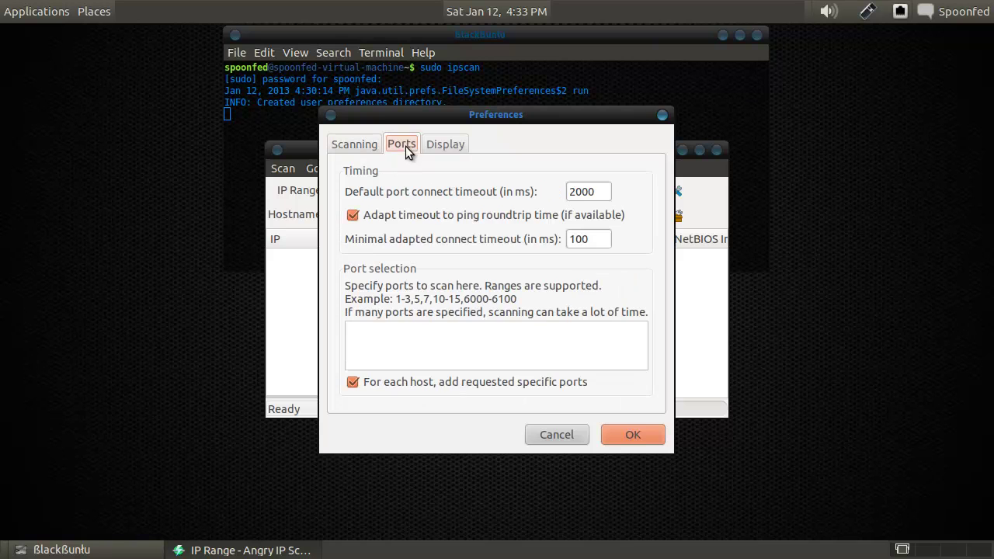
{"action": "left_click", "coordinate": [409, 338]}
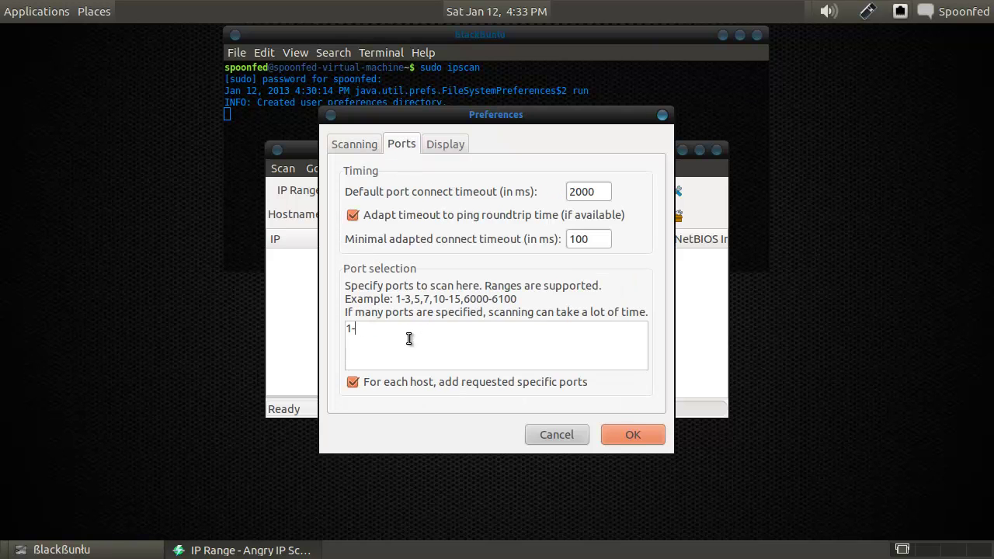
{"action": "type", "text": "1-500"}
{"action": "left_click", "coordinate": [632, 434]}
{"action": "left_click", "coordinate": [621, 216]}
Enlarge and reposition the scanner window, minimize the terminal, then close the 19.5-second scan summary.
{"action": "left_click_drag", "start_coordinate": [586, 149], "coordinate": [414, 72]}
{"action": "left_click_drag", "start_coordinate": [554, 337], "coordinate": [913, 508]}
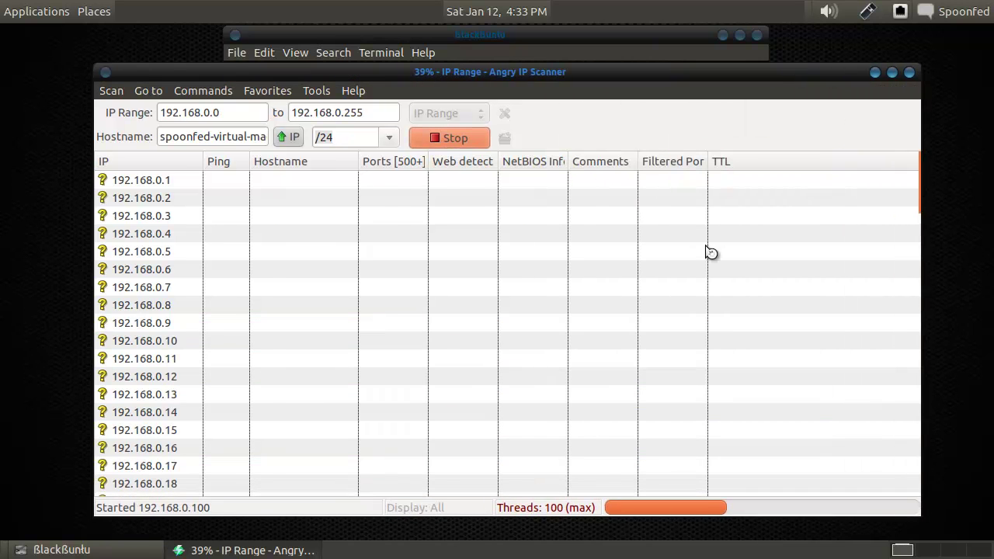
{"action": "left_click_drag", "start_coordinate": [532, 77], "coordinate": [568, 103]}
{"action": "left_click", "coordinate": [516, 39]}
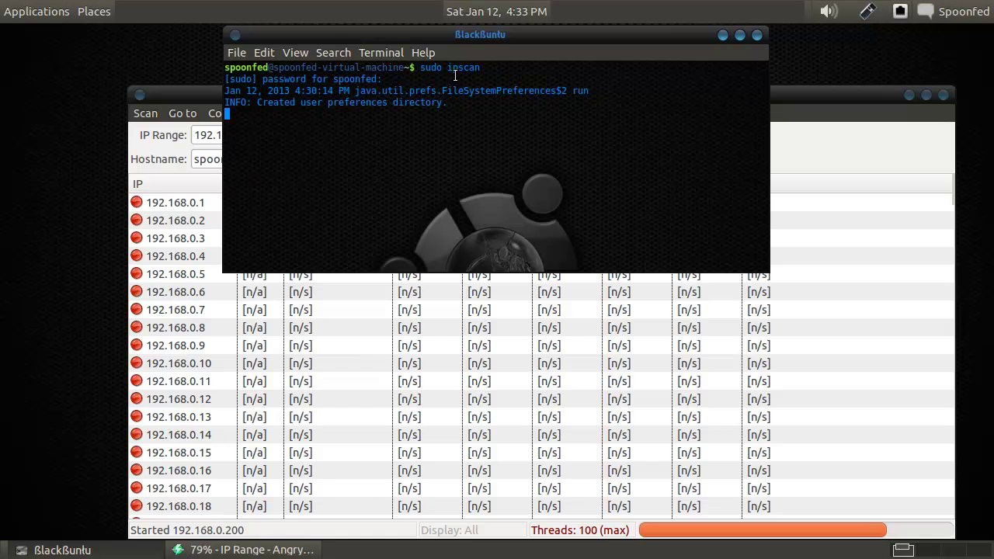
{"action": "left_click", "coordinate": [723, 35]}
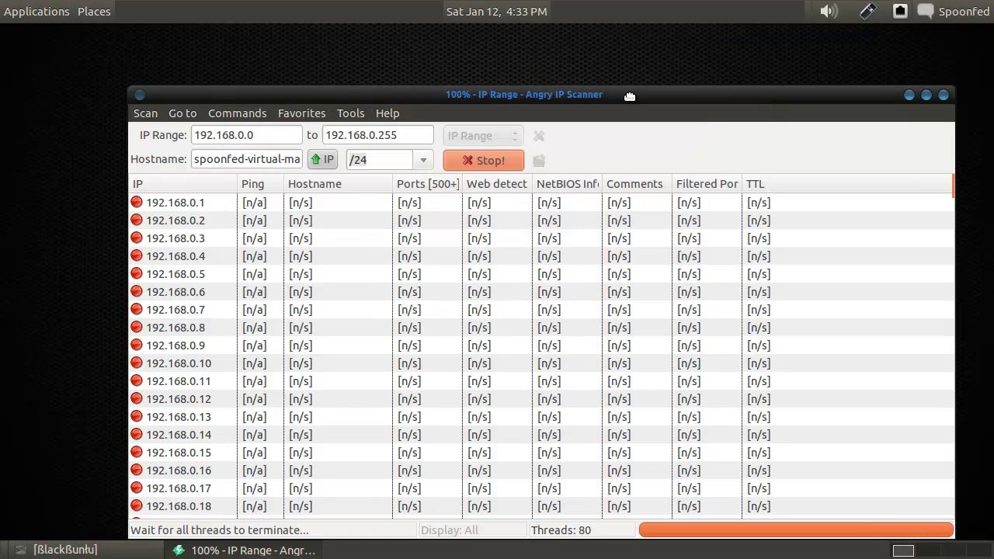
{"action": "left_click_drag", "start_coordinate": [677, 94], "coordinate": [651, 55]}
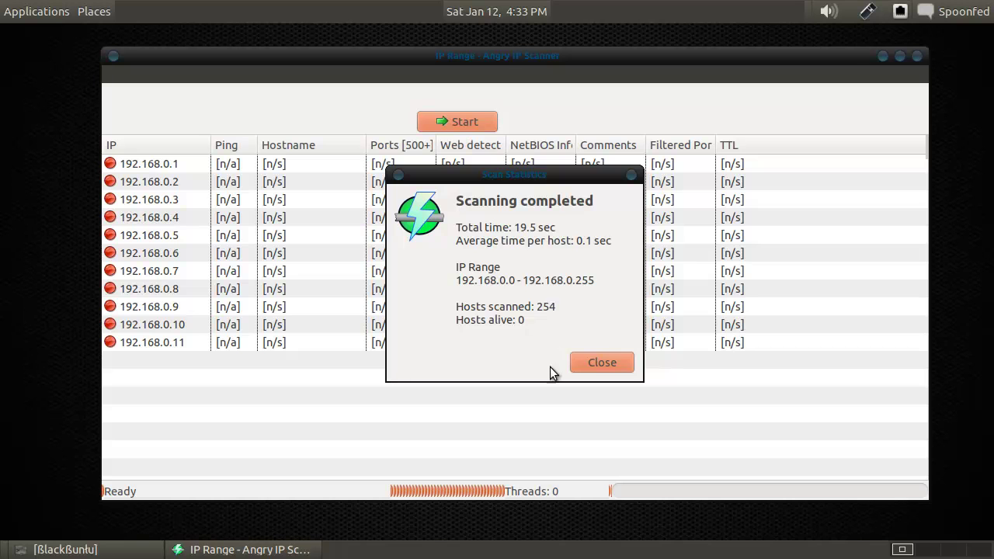
{"action": "left_click", "coordinate": [589, 361]}
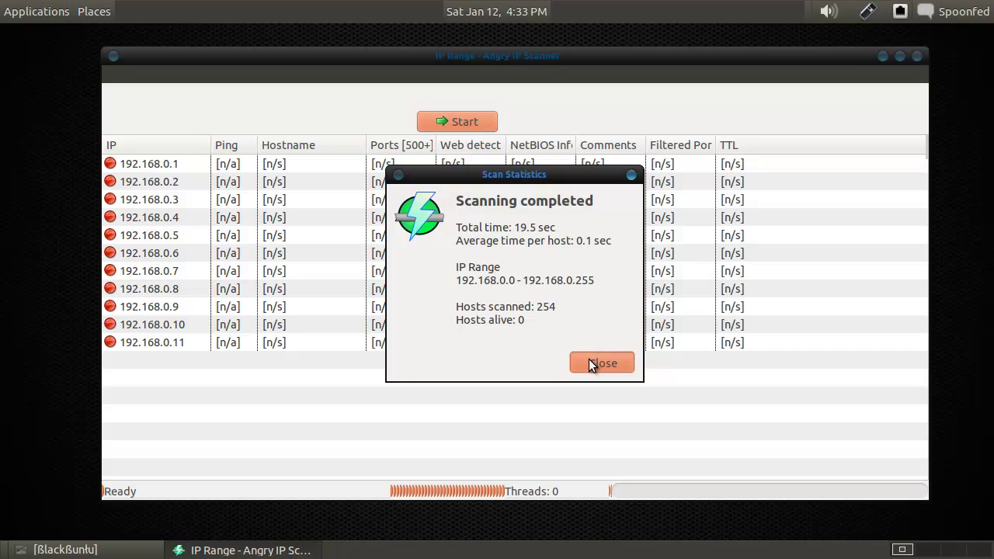
{"action": "left_click", "coordinate": [589, 361]}
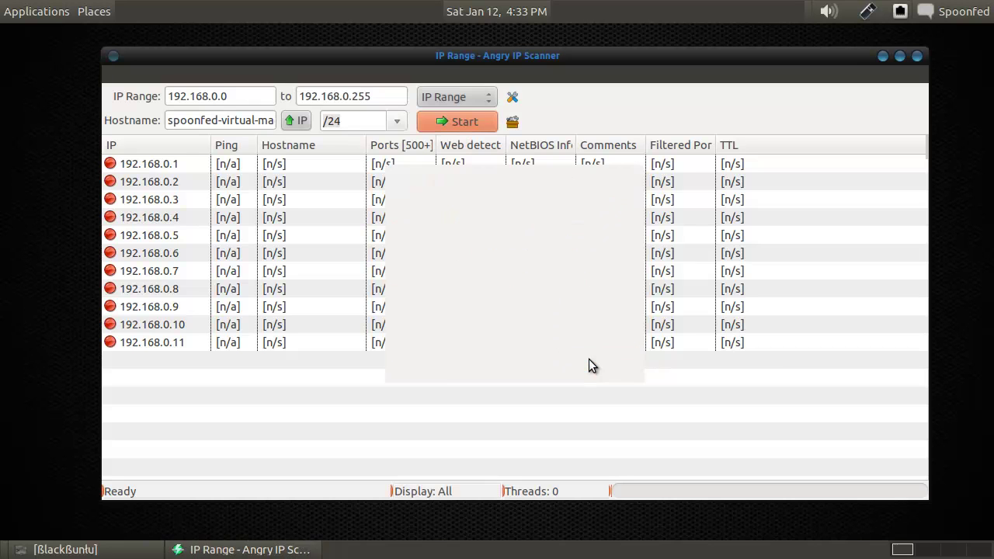
Change both range fields' third octet to 1, discard old results, and scan 192.168.1.0–192.168.1.255.
{"action": "double_click", "coordinate": [217, 97]}
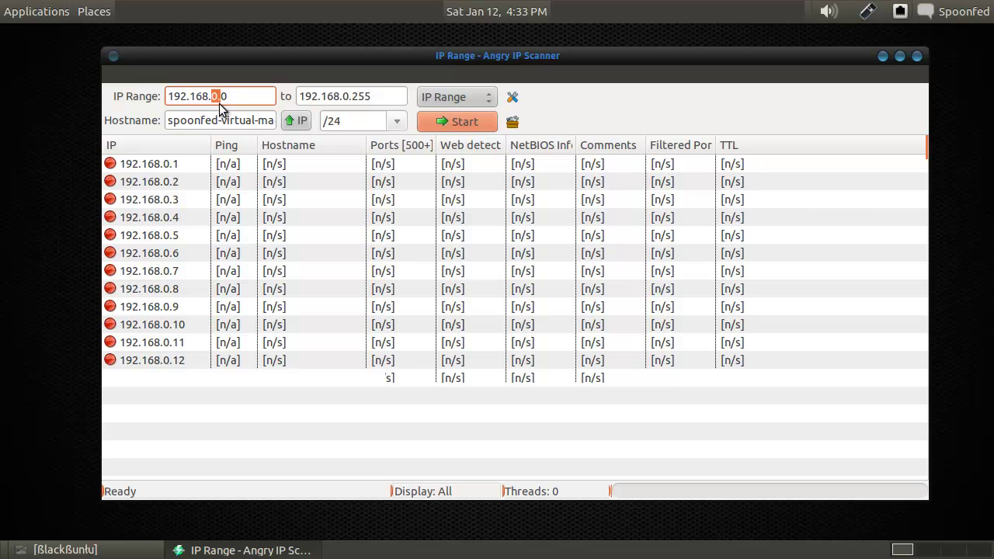
{"action": "type", "text": "1"}
{"action": "left_click", "coordinate": [444, 122]}
{"action": "left_click", "coordinate": [522, 331]}
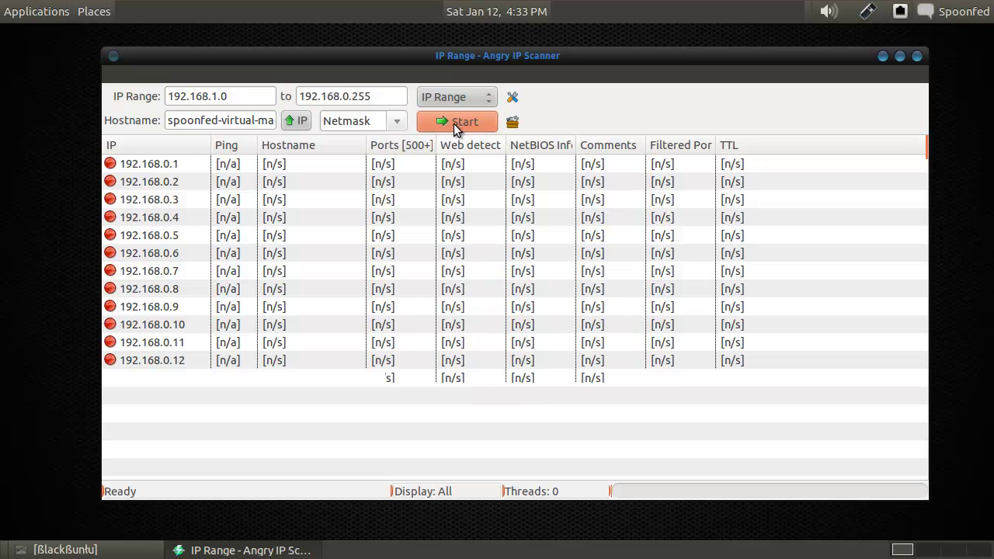
{"action": "left_click", "coordinate": [460, 123]}
{"action": "left_click", "coordinate": [564, 330]}
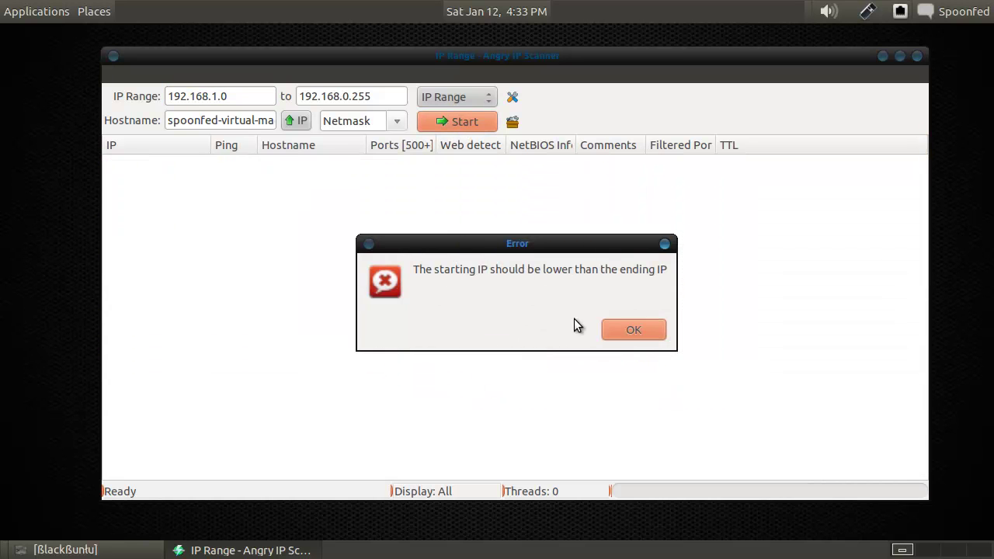
{"action": "left_click", "coordinate": [612, 334]}
{"action": "left_click", "coordinate": [347, 95]}
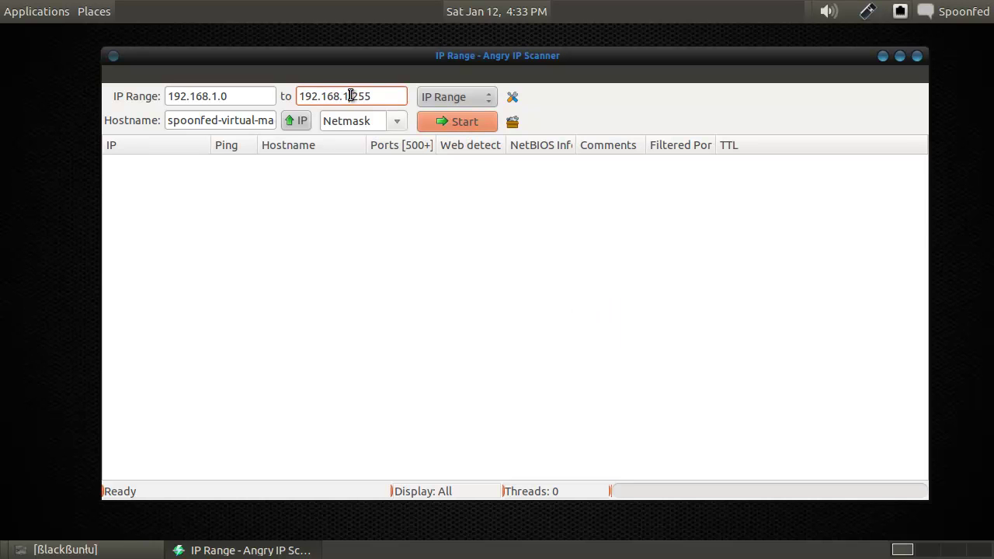
{"action": "left_click", "coordinate": [466, 122]}
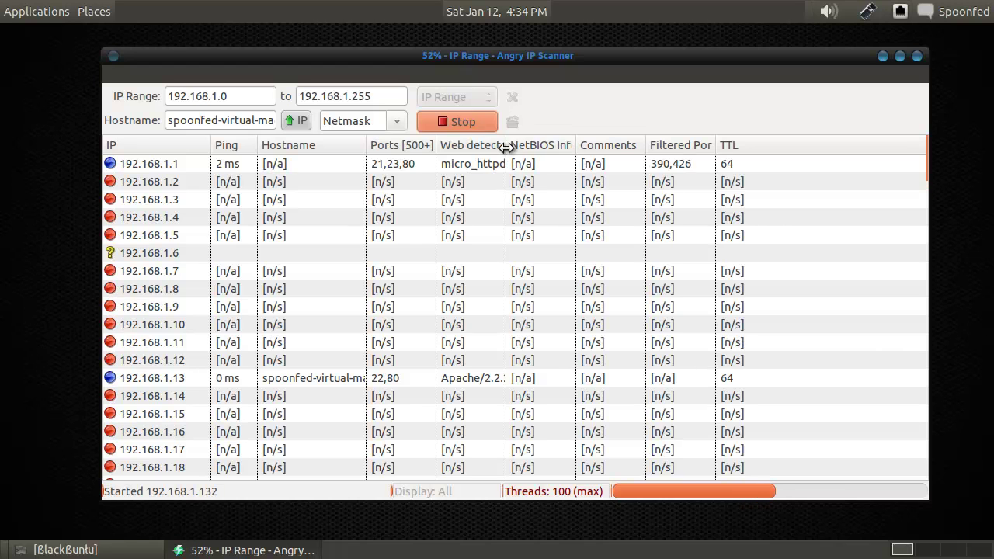
Widen the Web detect and Filtered Ports columns and select the 192.168.1.33 row.
{"action": "left_click_drag", "start_coordinate": [506, 153], "coordinate": [574, 155]}
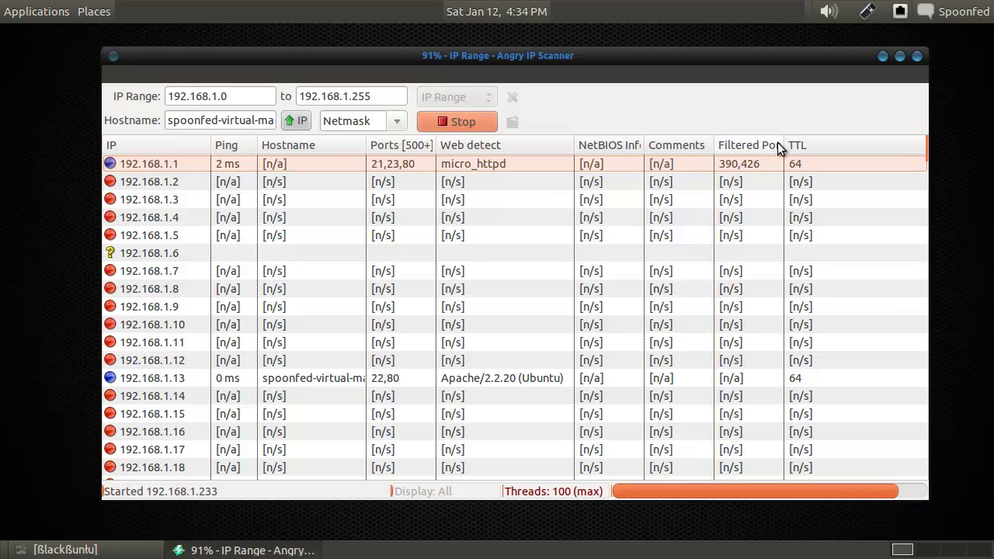
{"action": "left_click_drag", "start_coordinate": [784, 145], "coordinate": [832, 154]}
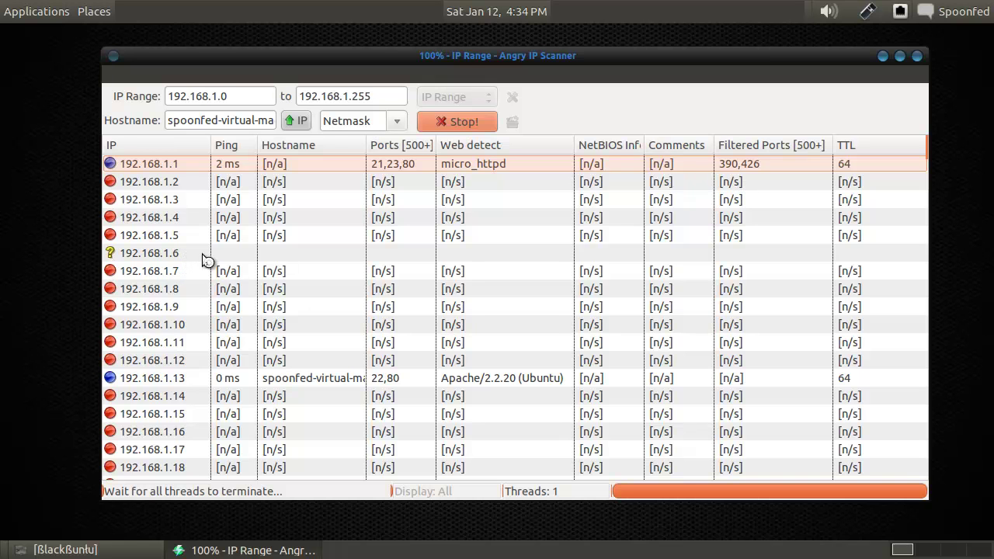
{"action": "scroll", "coordinate": [208, 258], "scroll_direction": "down", "scroll_amount": 10}
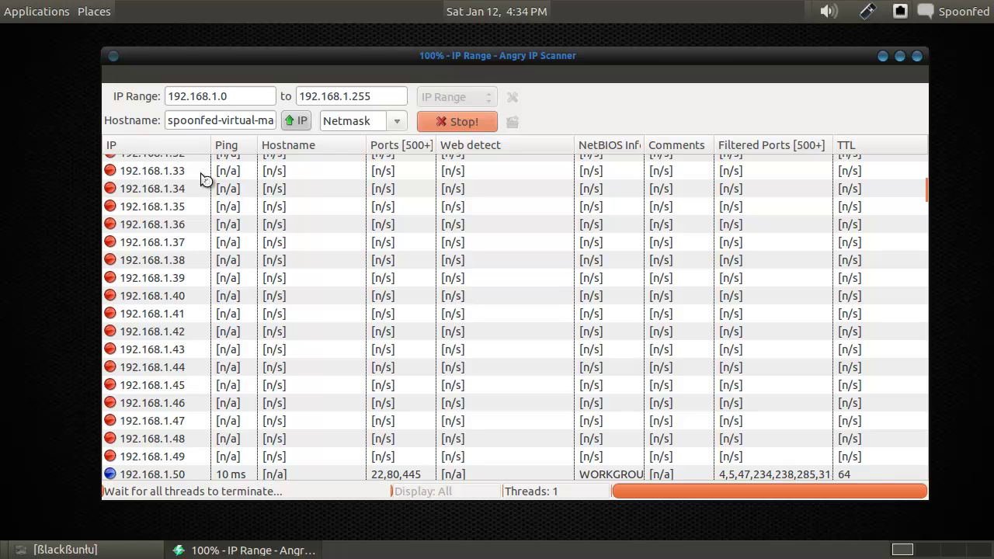
{"action": "left_click", "coordinate": [202, 174]}
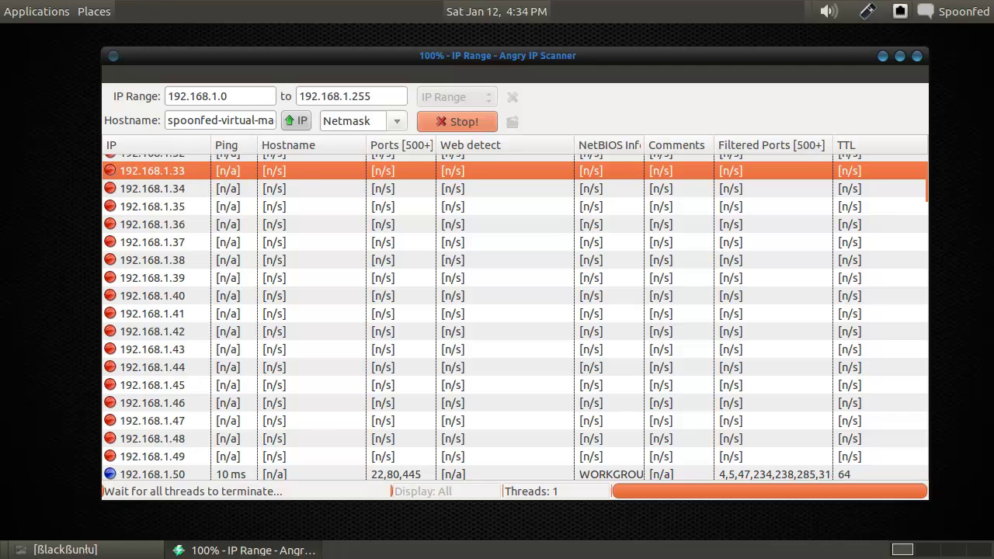
{"action": "left_click", "coordinate": [181, 7]}
{"action": "left_click", "coordinate": [123, 4]}
Widen NetBIOS Info to show the full workgroup name, then close the scan summary.
{"action": "scroll", "coordinate": [256, 281], "scroll_direction": "down", "scroll_amount": 2}
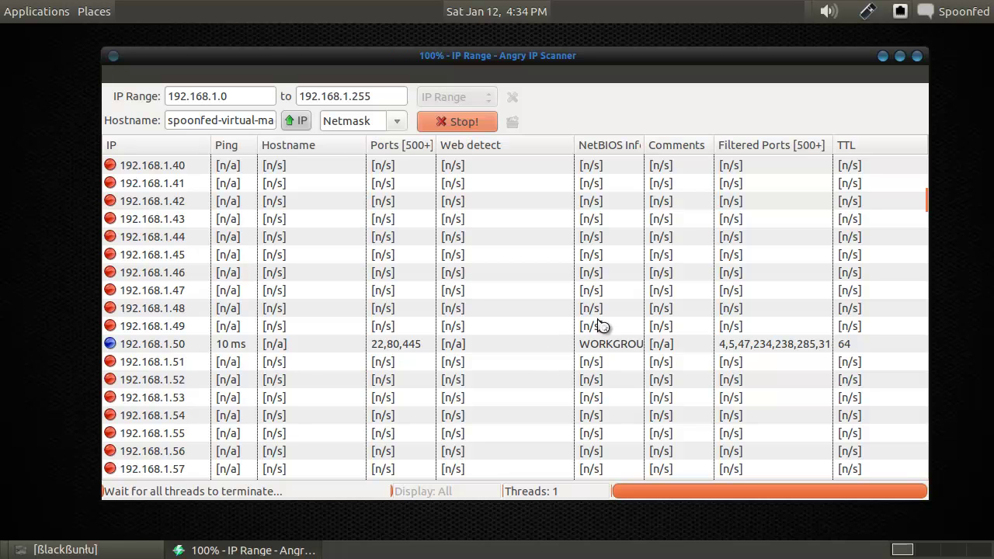
{"action": "left_click_drag", "start_coordinate": [644, 146], "coordinate": [673, 194]}
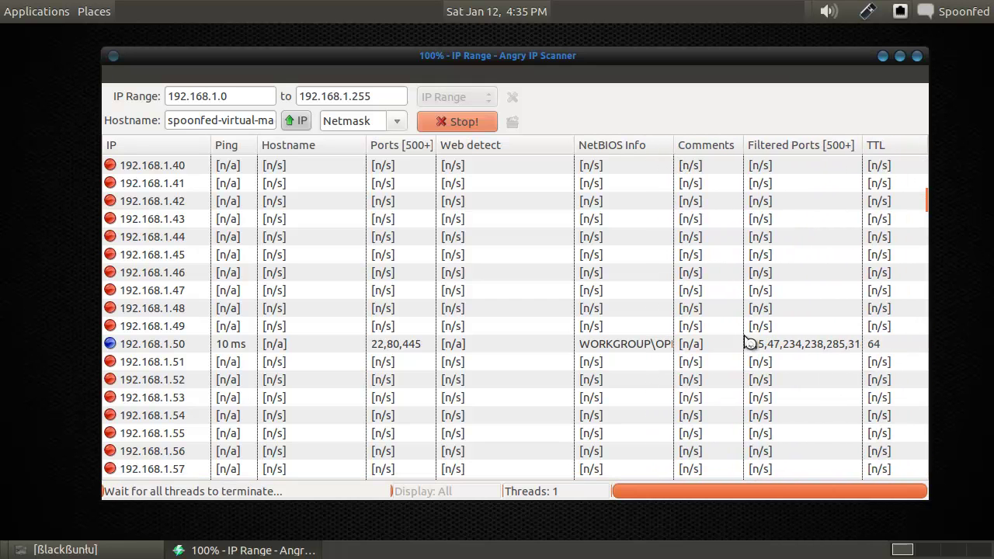
{"action": "scroll", "coordinate": [334, 348], "scroll_direction": "down", "scroll_amount": 8}
{"action": "scroll", "coordinate": [341, 351], "scroll_direction": "down", "scroll_amount": 4}
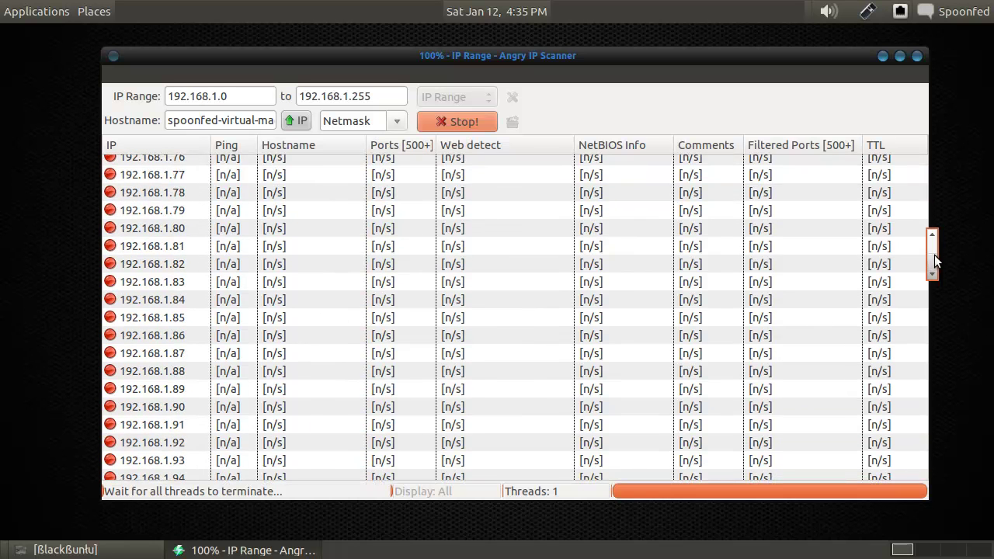
{"action": "left_click_drag", "start_coordinate": [935, 254], "coordinate": [933, 163]}
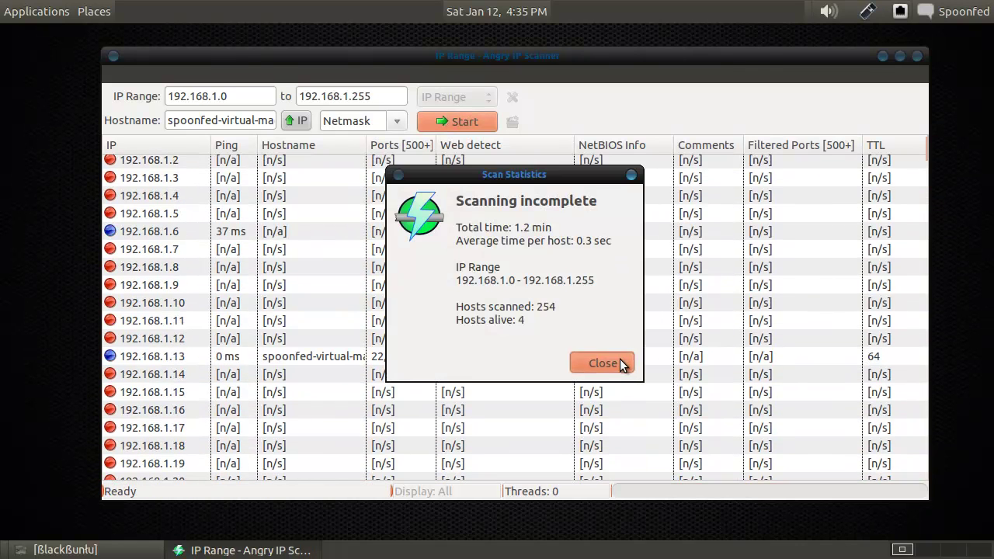
{"action": "left_click", "coordinate": [602, 363]}
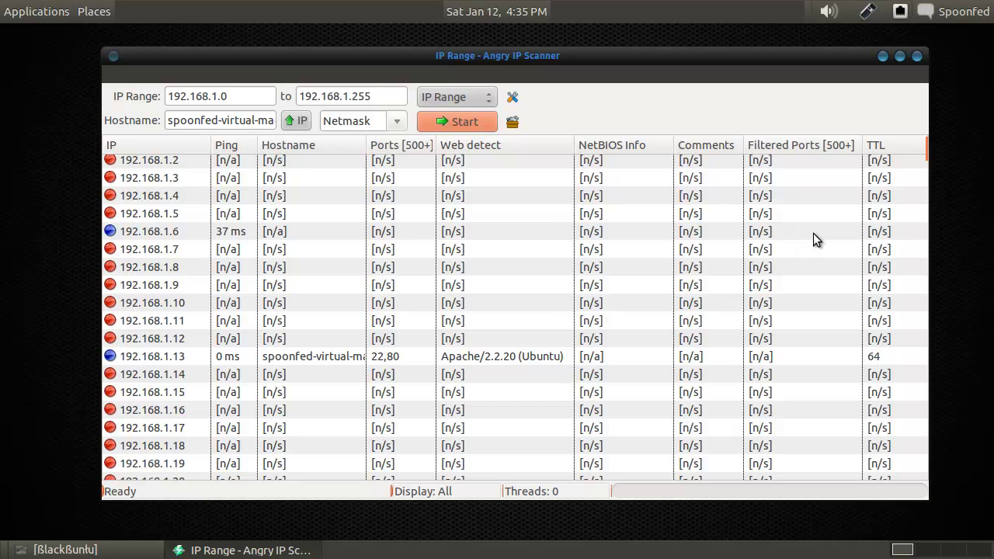
Start a rescan of 192.168.1.0–192.168.1.255, discarding the previous results.
{"action": "left_click", "coordinate": [264, 236]}
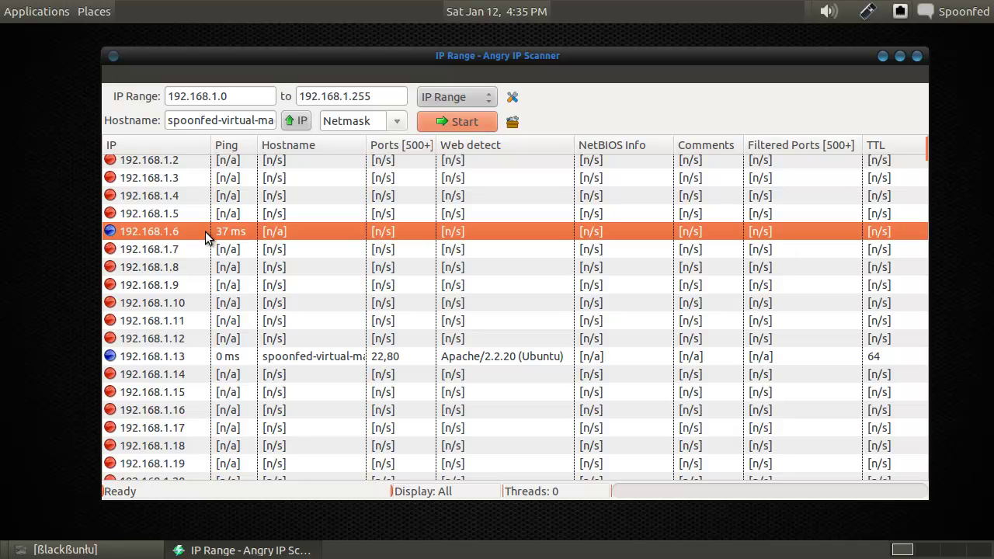
{"action": "left_click", "coordinate": [232, 98]}
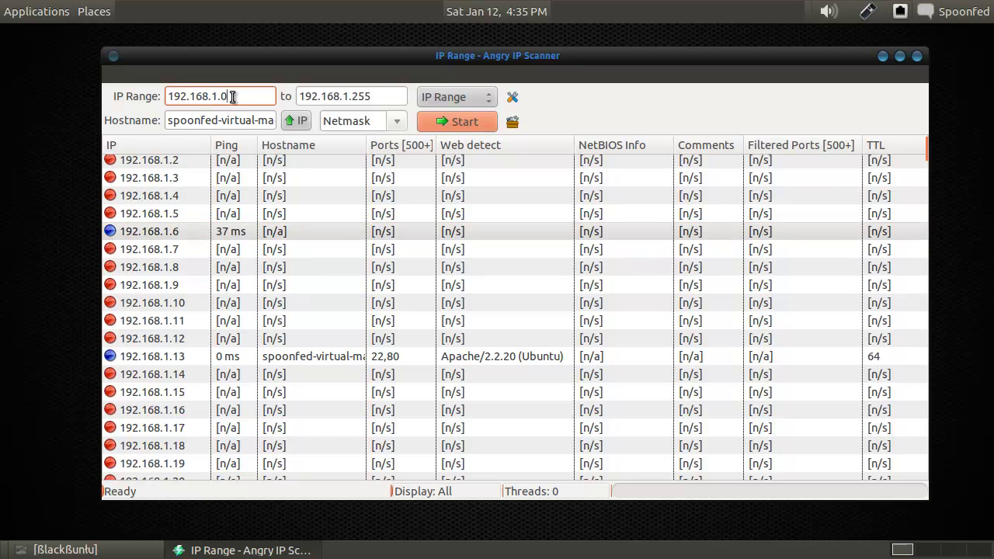
{"action": "left_click", "coordinate": [444, 122]}
{"action": "left_click", "coordinate": [593, 332]}
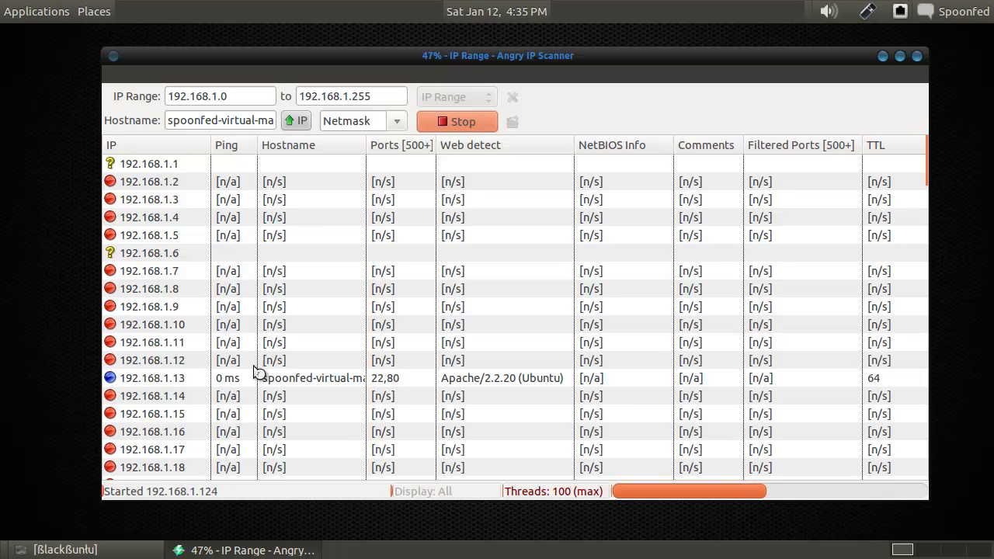
{"action": "scroll", "coordinate": [257, 357], "scroll_direction": "down", "scroll_amount": 7}
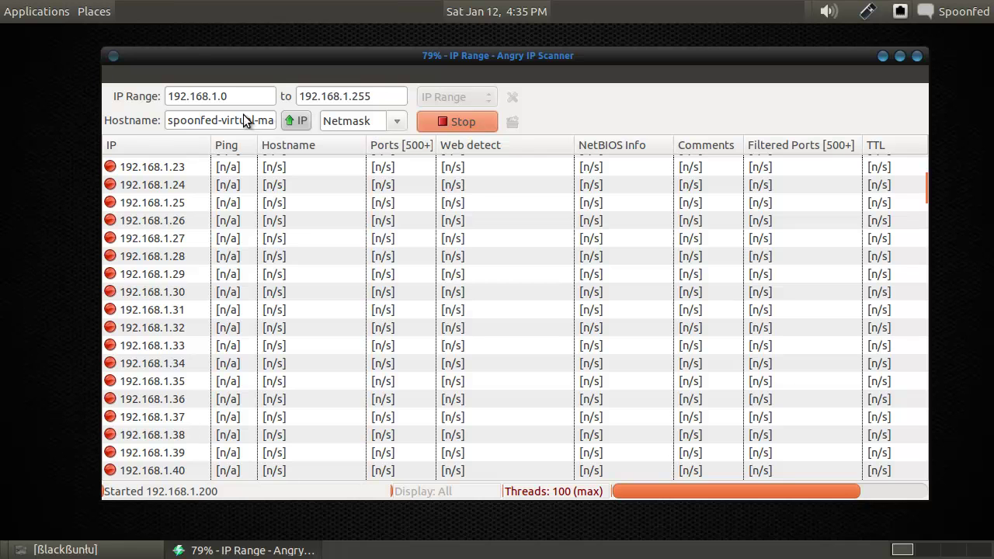
Stop the scan, close its summary, and restart it with old results discarded.
{"action": "left_click", "coordinate": [471, 123]}
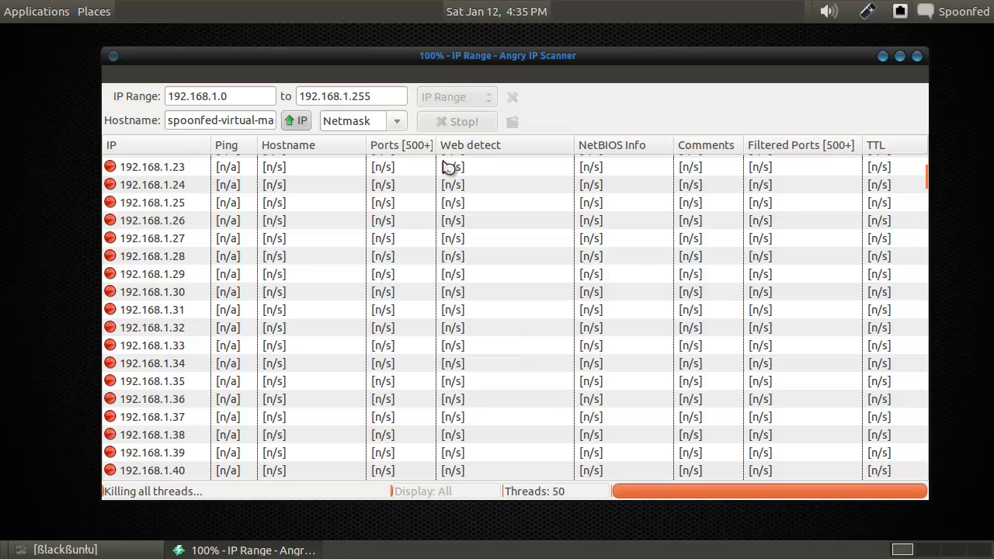
{"action": "left_click", "coordinate": [606, 361]}
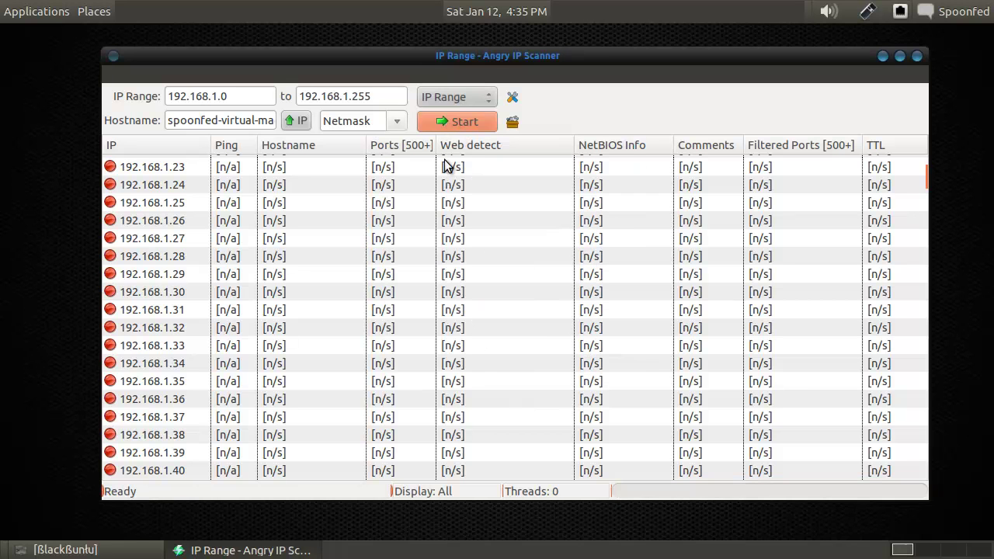
{"action": "left_click", "coordinate": [457, 122]}
{"action": "left_click", "coordinate": [595, 331]}
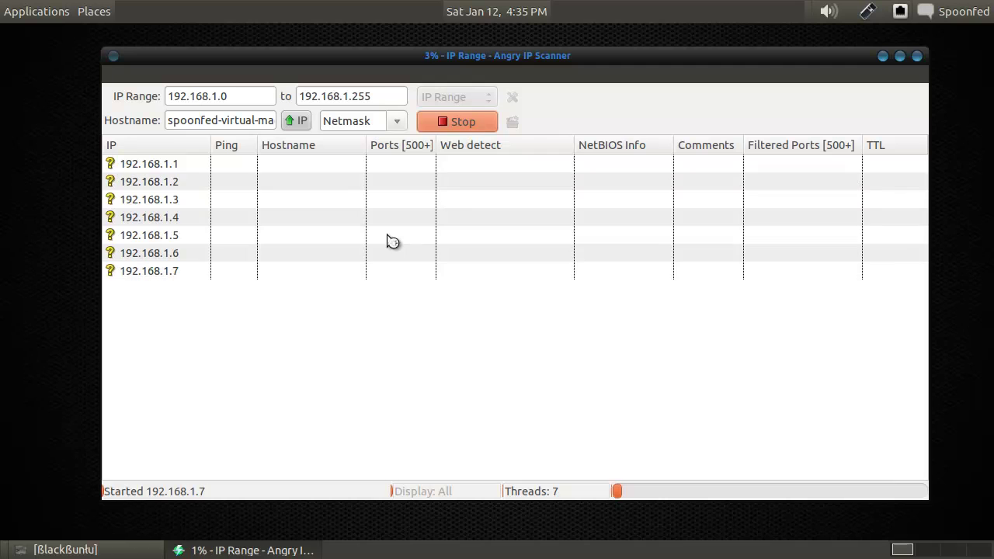
{"action": "scroll", "coordinate": [295, 282], "scroll_direction": "down", "scroll_amount": 1}
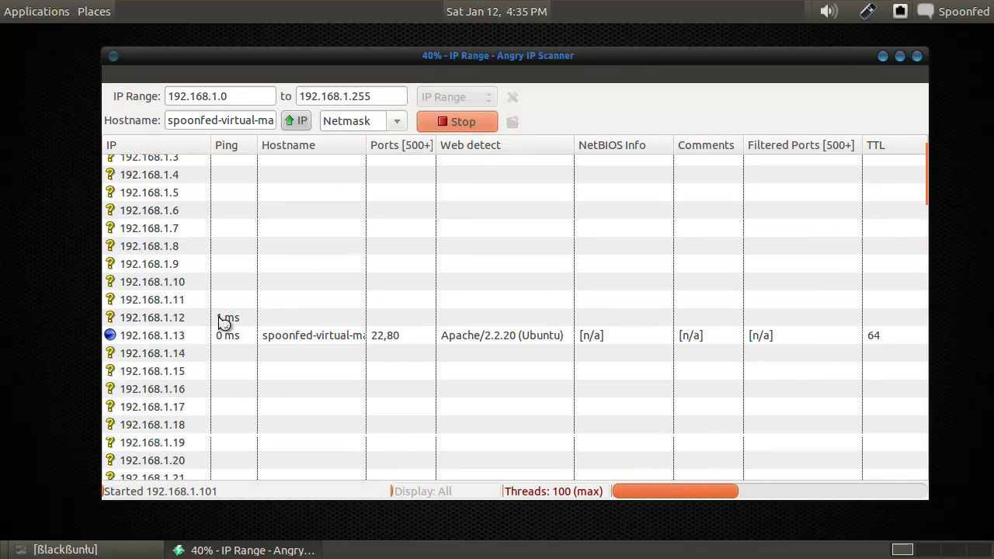
{"action": "scroll", "coordinate": [244, 319], "scroll_direction": "down", "scroll_amount": 8}
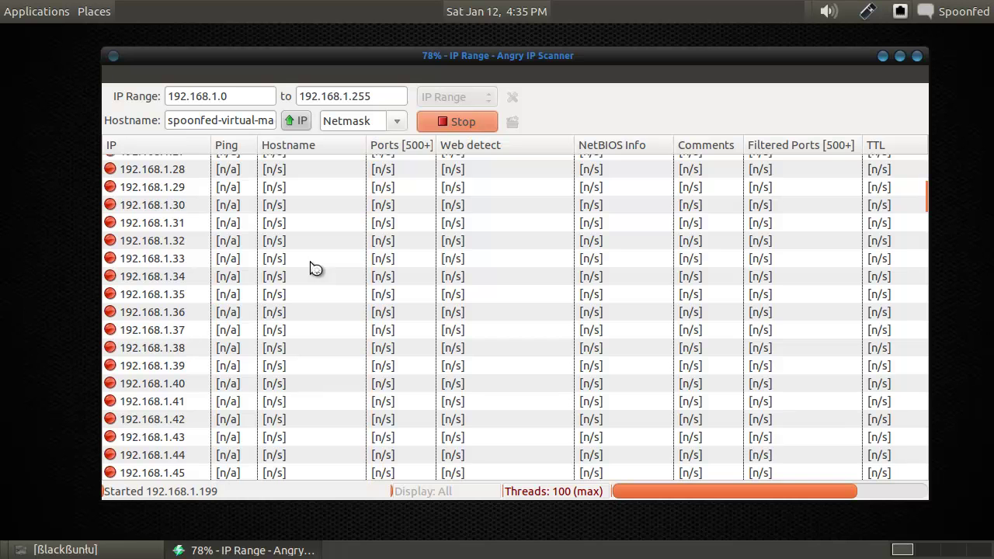
{"action": "scroll", "coordinate": [314, 267], "scroll_direction": "up", "scroll_amount": 9}
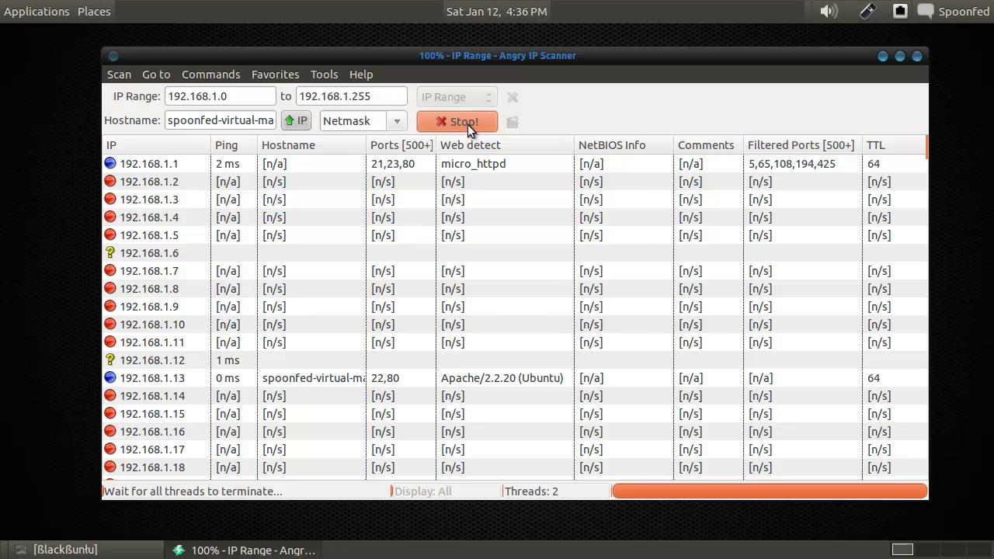
Close the scan summary and select all alive hosts via Tools > Selection.
{"action": "left_click", "coordinate": [631, 368]}
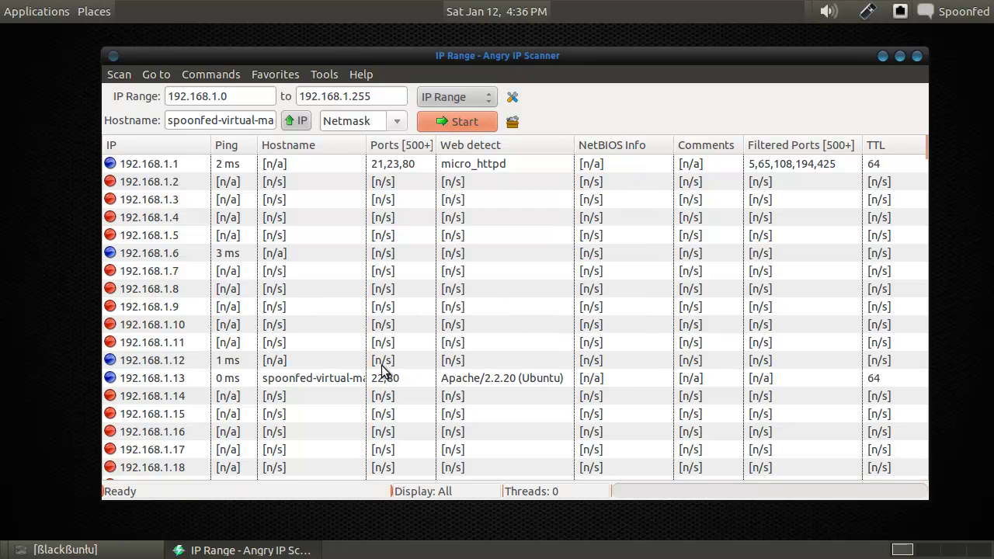
{"action": "left_click", "coordinate": [305, 362]}
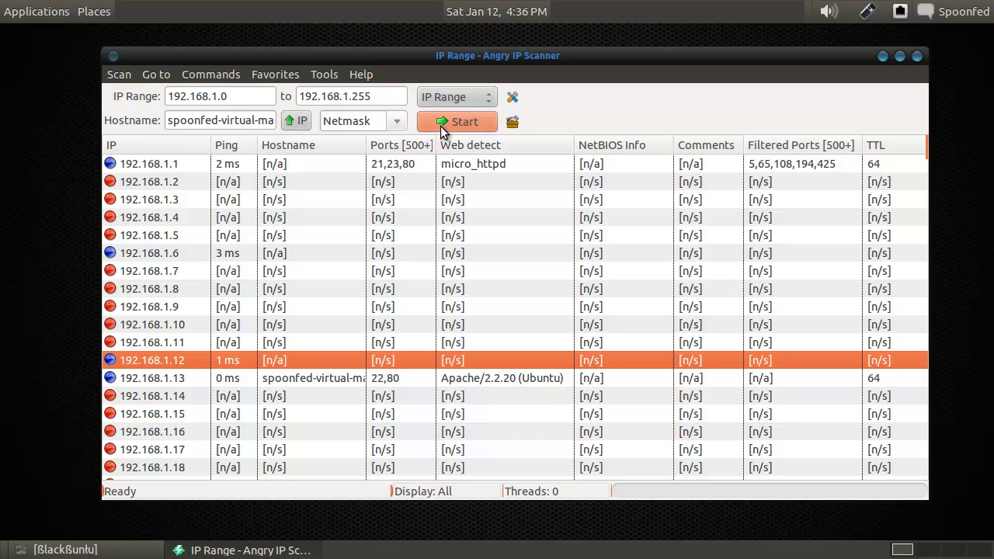
{"action": "left_click", "coordinate": [331, 81]}
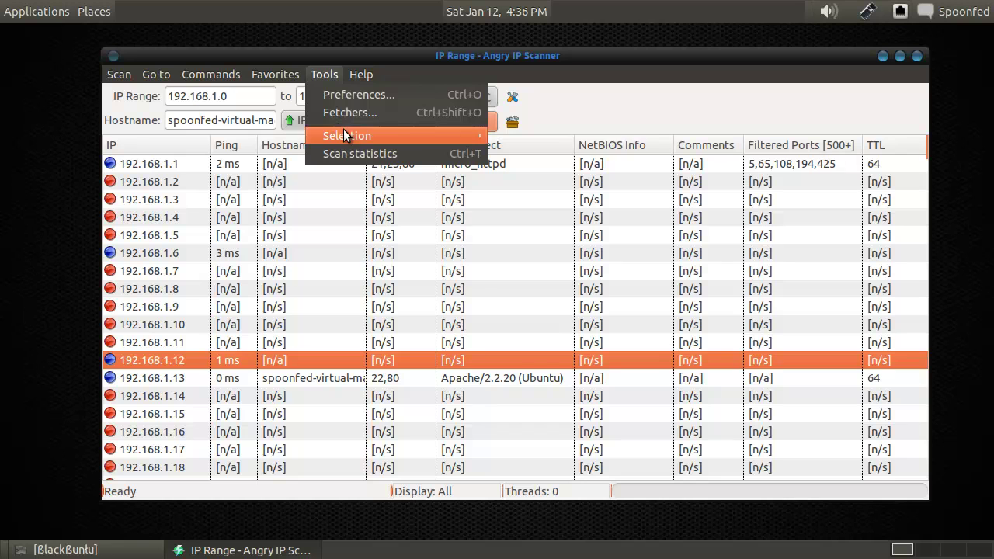
{"action": "mouse_move", "coordinate": [372, 133]}
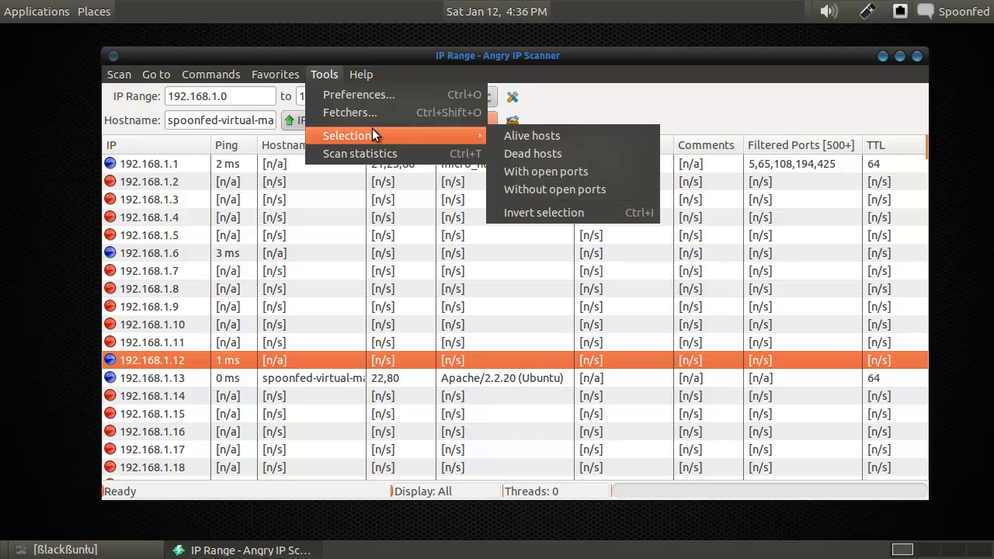
{"action": "left_click", "coordinate": [519, 141]}
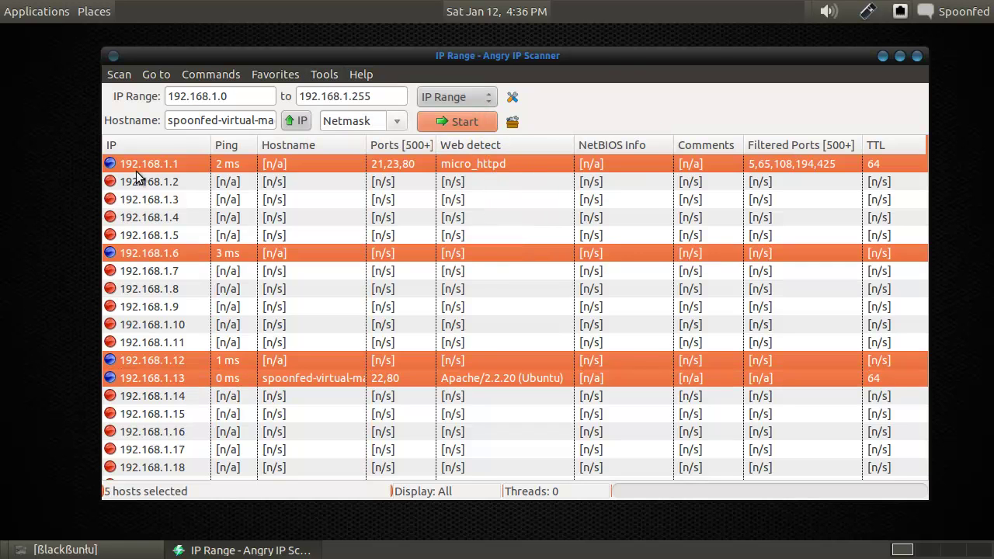
Glance through the Scan and Commands menus without choosing anything.
{"action": "left_click", "coordinate": [129, 78]}
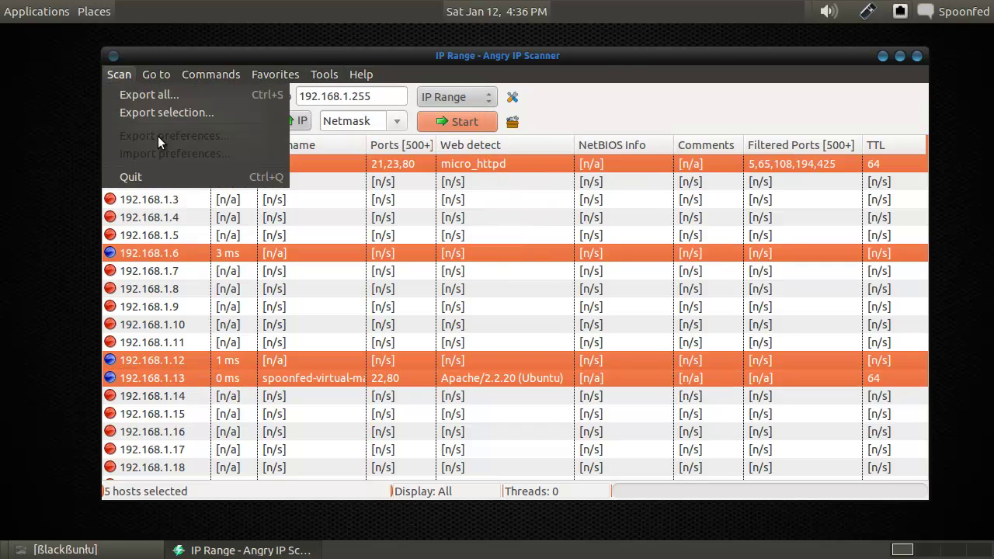
{"action": "left_click", "coordinate": [131, 71]}
{"action": "left_click", "coordinate": [167, 73]}
{"action": "mouse_move", "coordinate": [219, 72]}
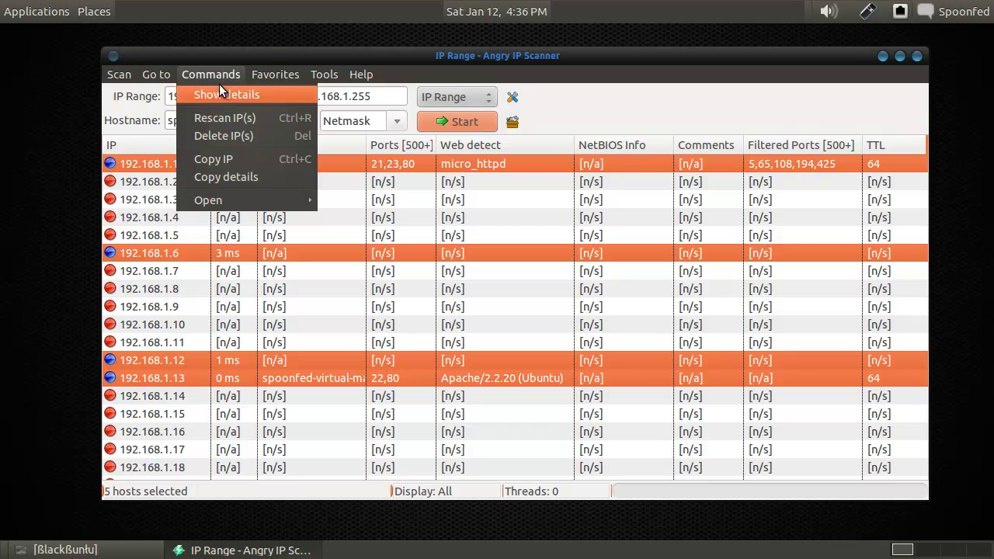
Comment host 192.168.1.1 as the default gateway aka router in its details window.
{"action": "left_click", "coordinate": [217, 78]}
{"action": "right_click", "coordinate": [182, 162]}
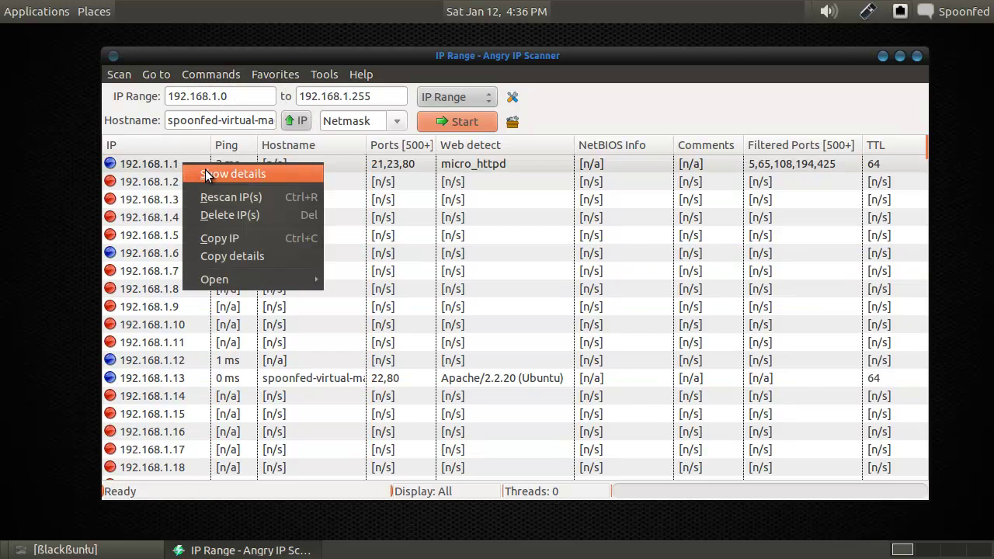
{"action": "left_click", "coordinate": [207, 172]}
{"action": "scroll", "coordinate": [540, 262], "scroll_direction": "down", "scroll_amount": 1}
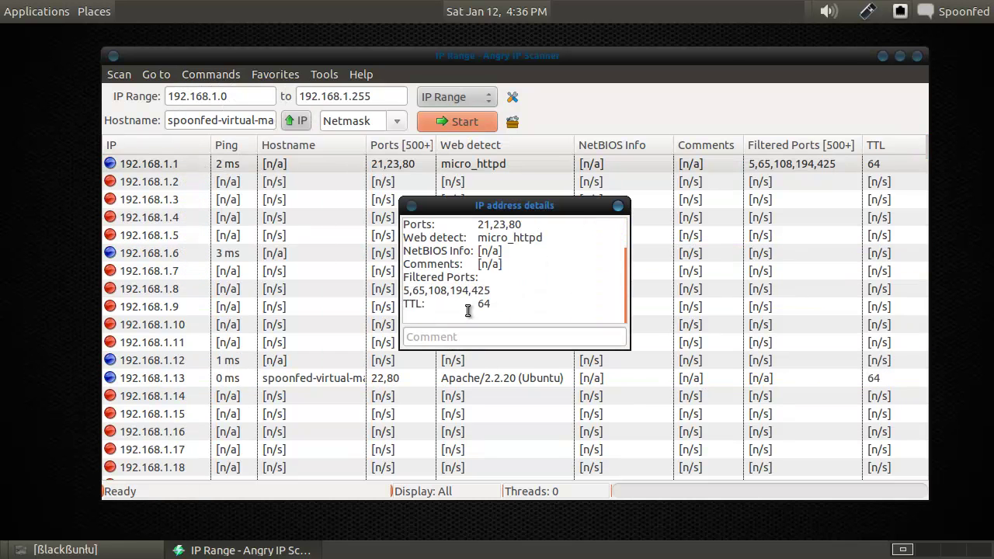
{"action": "scroll", "coordinate": [522, 294], "scroll_direction": "up", "scroll_amount": 1}
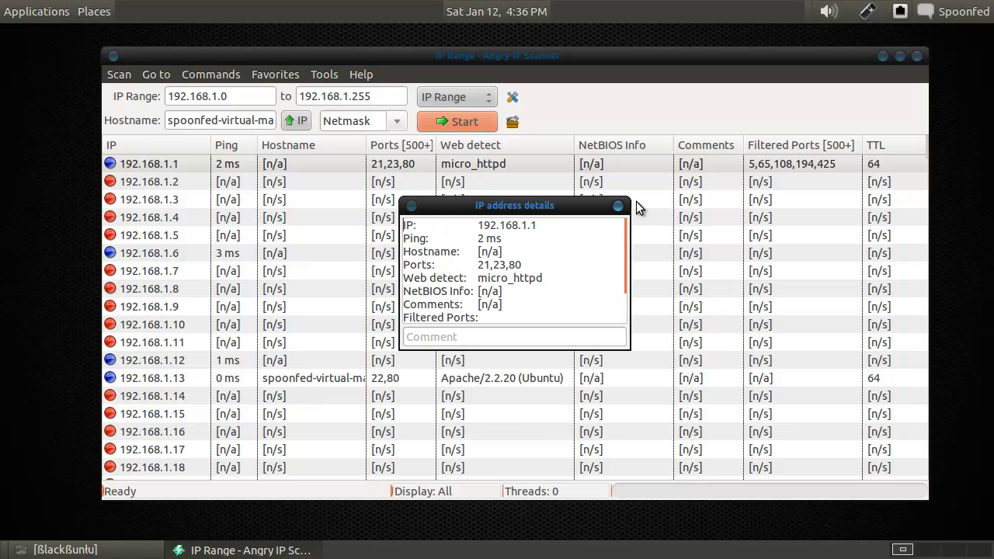
{"action": "left_click", "coordinate": [435, 334]}
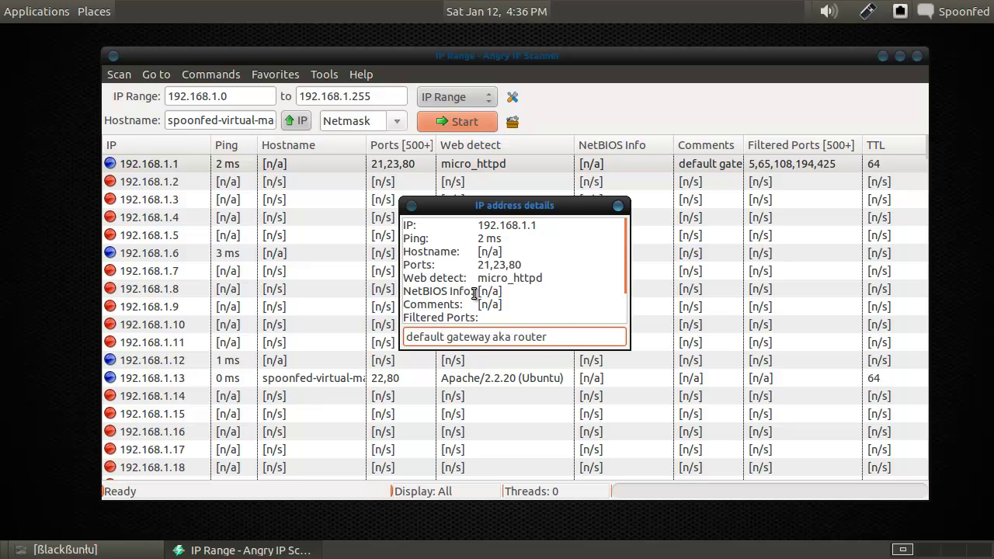
{"action": "left_click", "coordinate": [618, 207]}
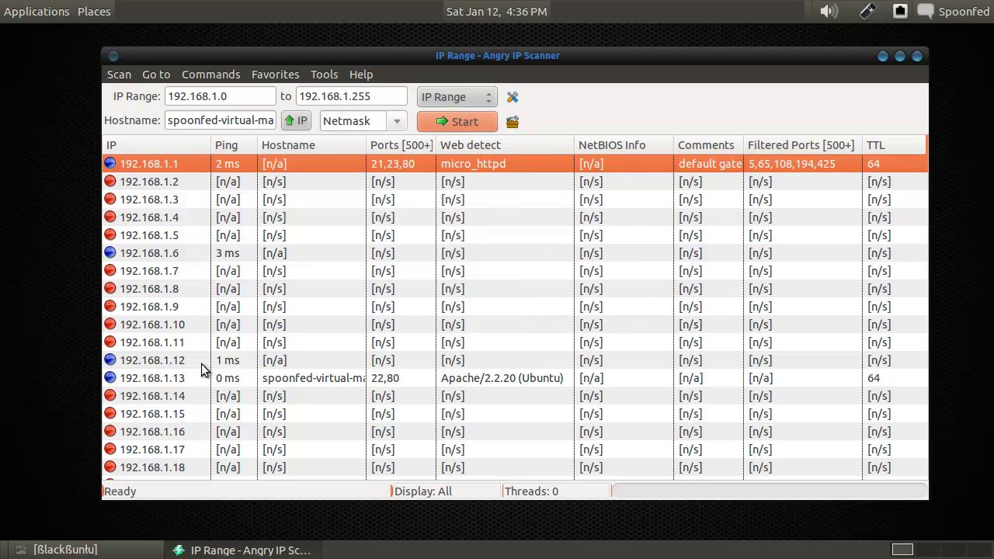
Give host 192.168.1.13 the comment 'Own machine'.
{"action": "scroll", "coordinate": [199, 372], "scroll_direction": "down", "scroll_amount": 3}
{"action": "left_click", "coordinate": [206, 292]}
{"action": "right_click", "coordinate": [205, 292]}
{"action": "left_click", "coordinate": [236, 302]}
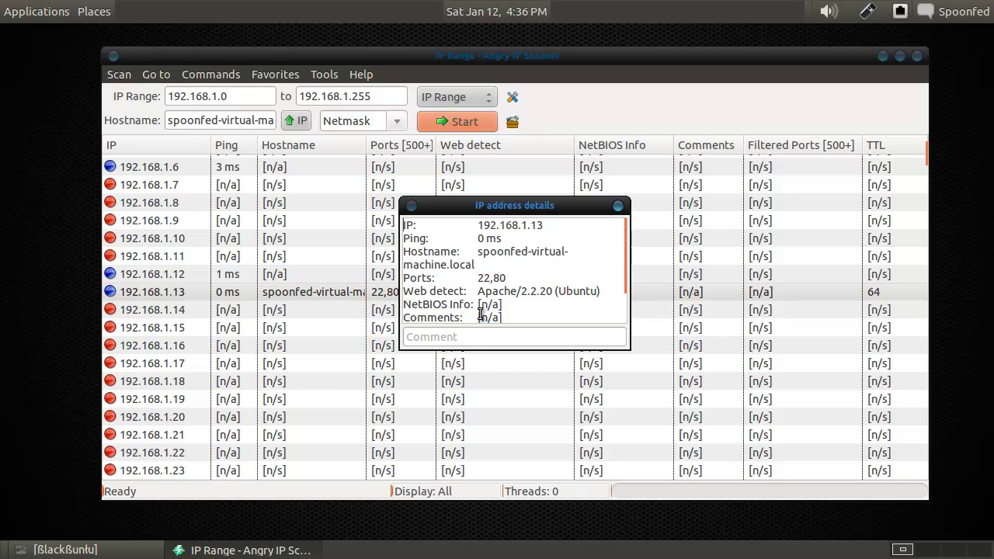
{"action": "left_click", "coordinate": [478, 334]}
{"action": "type", "text": "Own ma"}
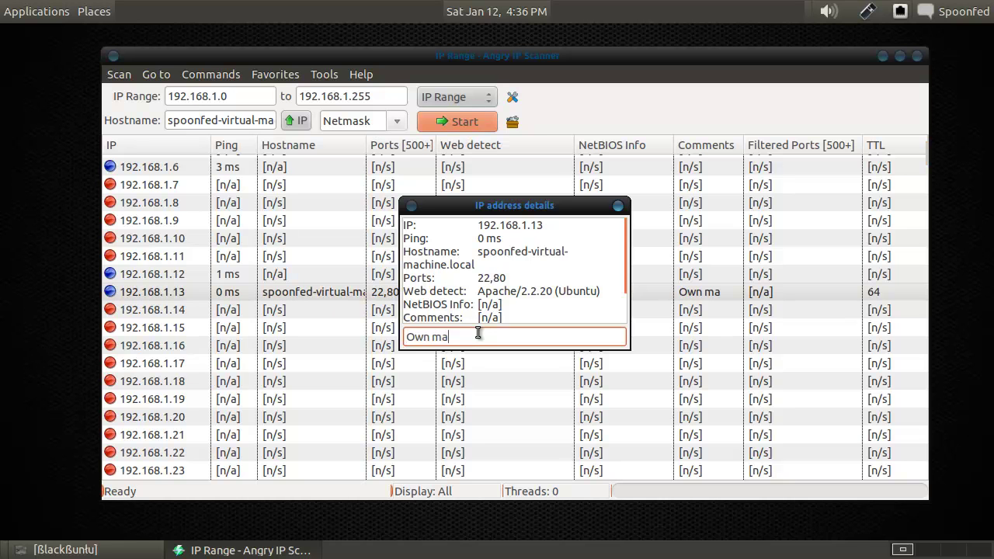
{"action": "type", "text": "chine"}
{"action": "key", "text": "Return"}
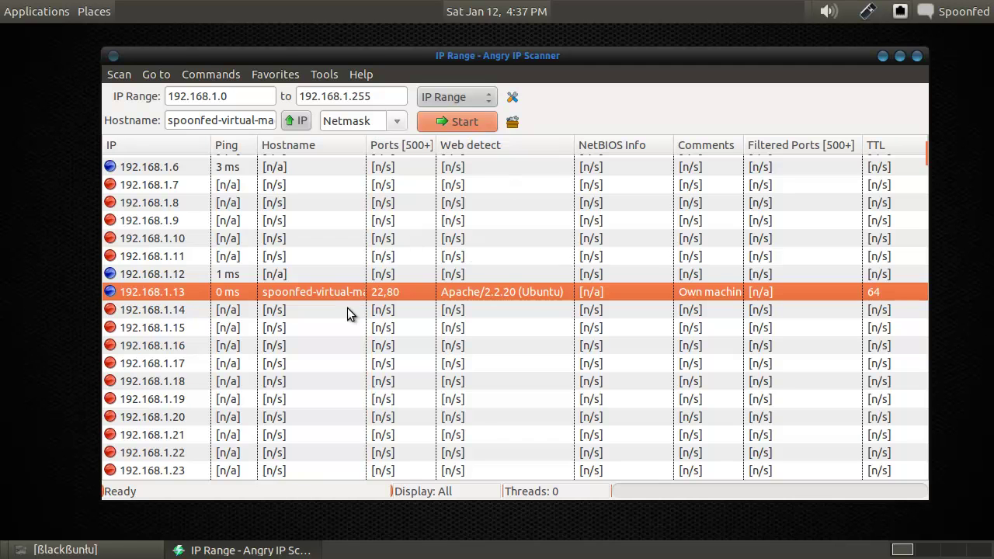
{"action": "scroll", "coordinate": [199, 311], "scroll_direction": "down", "scroll_amount": 2}
{"action": "scroll", "coordinate": [201, 305], "scroll_direction": "up", "scroll_amount": 4}
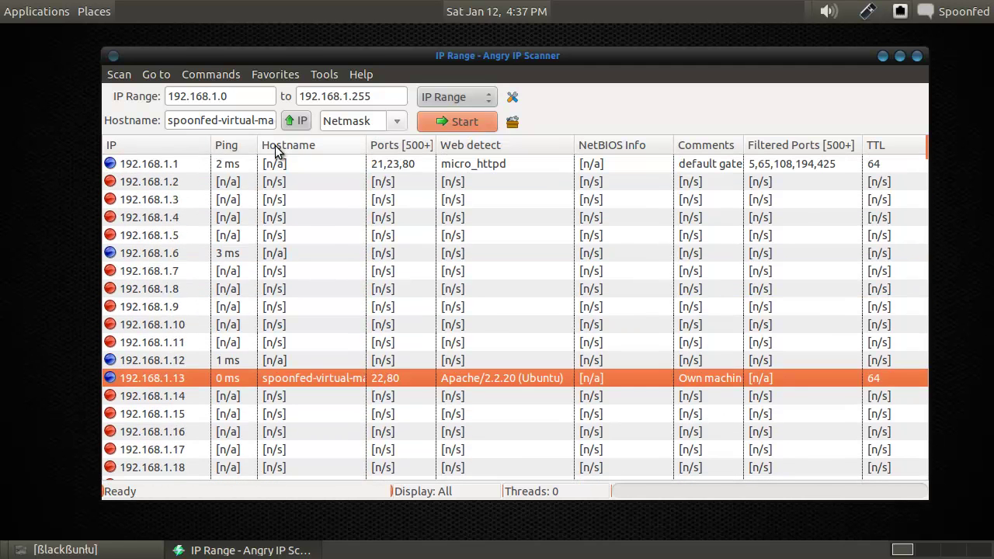
Rescan 192.168.1.0–255 while keeping the previous results, then pick host 192.168.1.33.
{"action": "left_click", "coordinate": [454, 122]}
{"action": "left_click", "coordinate": [551, 336]}
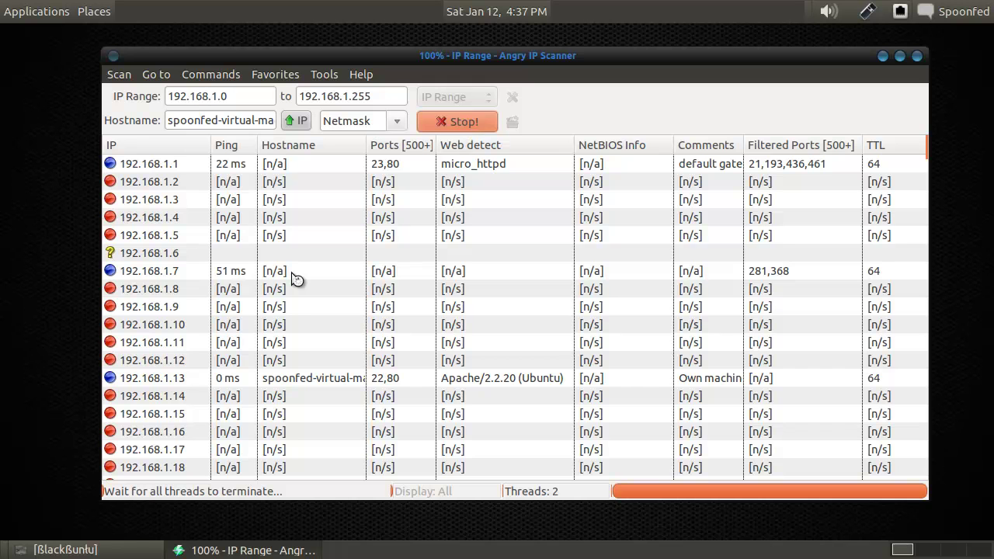
{"action": "scroll", "coordinate": [228, 288], "scroll_direction": "down", "scroll_amount": 7}
{"action": "left_click", "coordinate": [207, 347]}
{"action": "scroll", "coordinate": [204, 339], "scroll_direction": "up", "scroll_amount": 7}
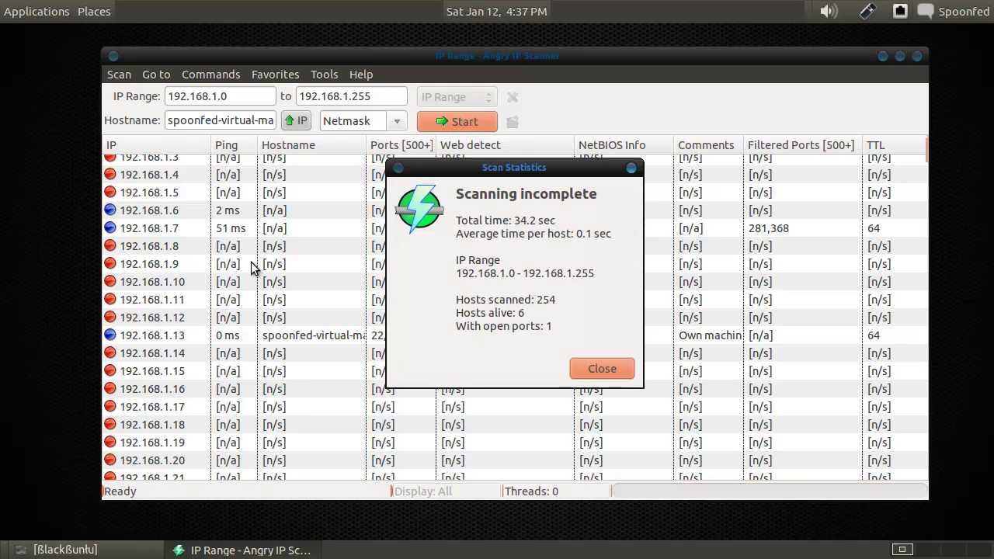
Dismiss the incomplete-scan summary and widen the Ports column to reveal 192.168.1.33's ports 42,80,135,139.
{"action": "left_click", "coordinate": [595, 372]}
{"action": "left_click", "coordinate": [196, 214]}
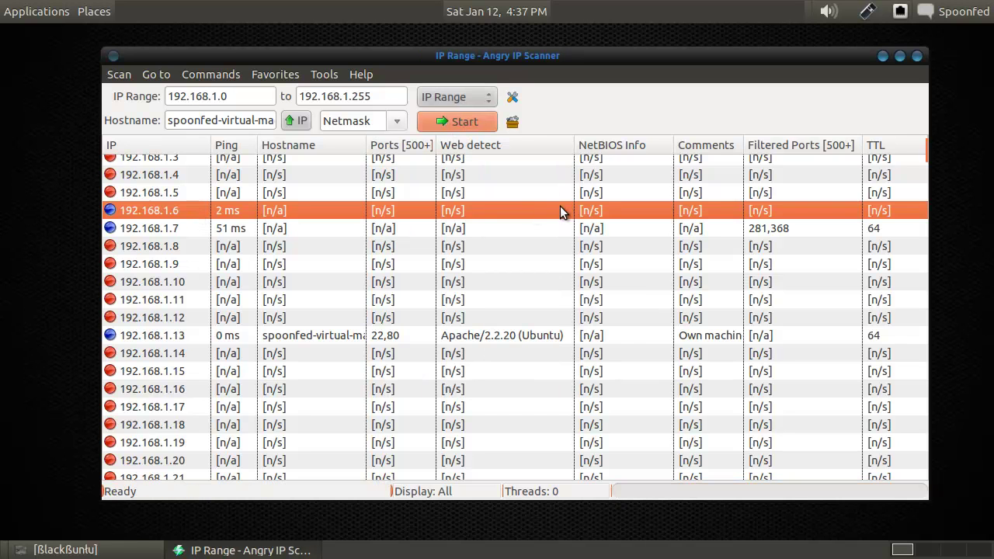
{"action": "scroll", "coordinate": [188, 211], "scroll_direction": "down", "scroll_amount": 6}
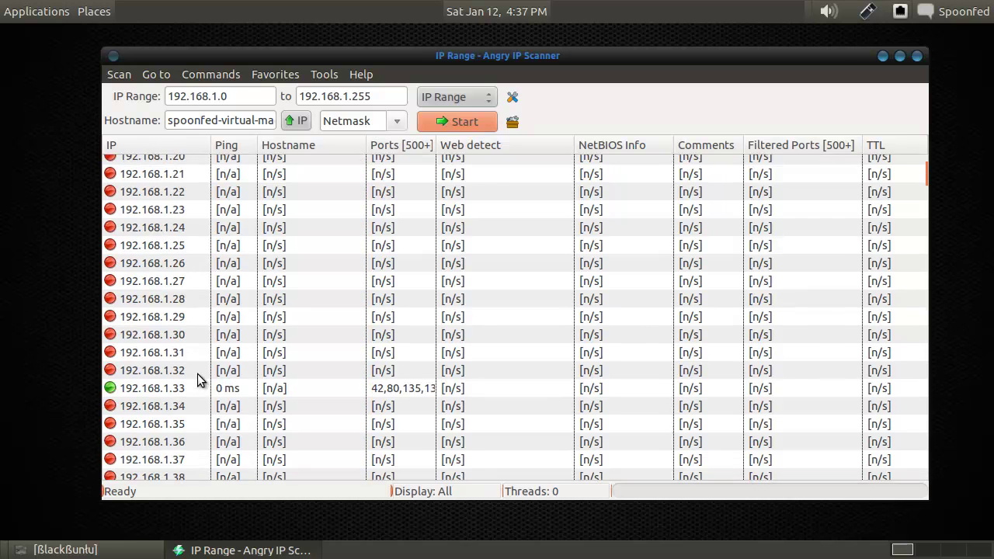
{"action": "left_click", "coordinate": [151, 390]}
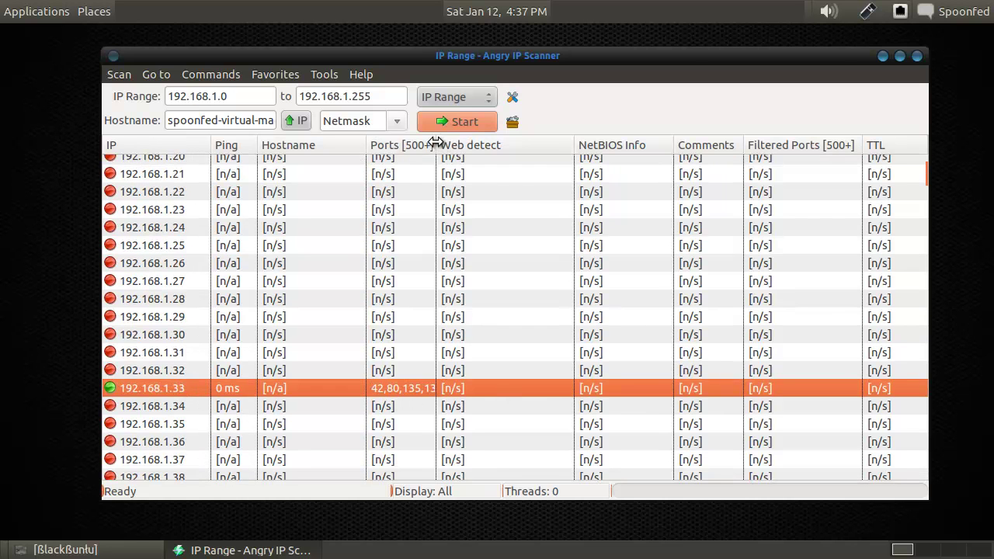
{"action": "left_click_drag", "start_coordinate": [437, 145], "coordinate": [465, 186]}
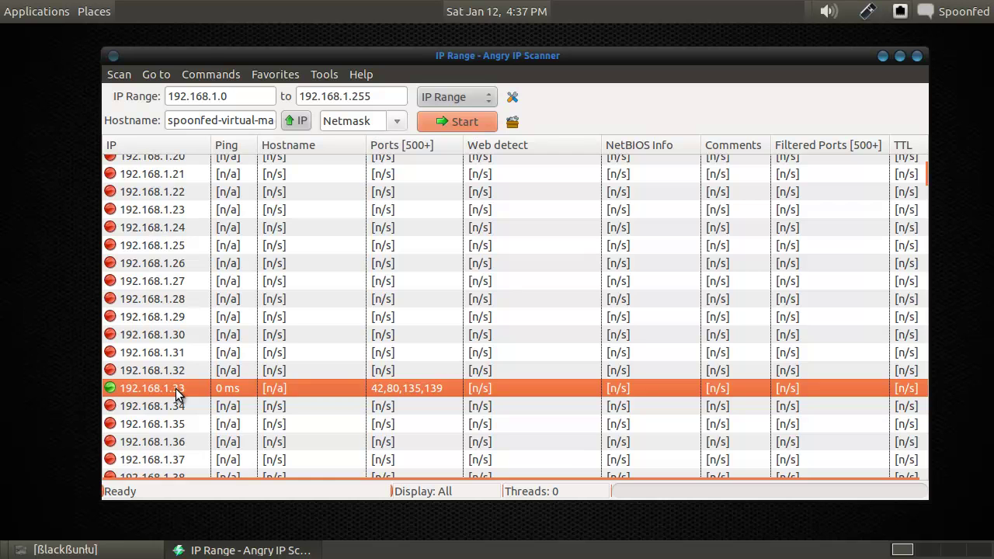
{"action": "scroll", "coordinate": [177, 392], "scroll_direction": "up", "scroll_amount": 6}
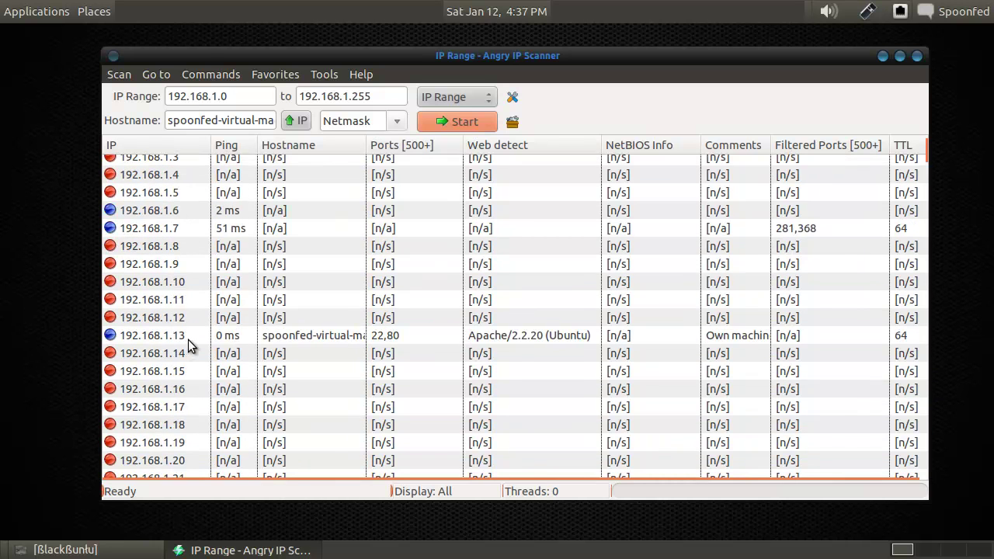
{"action": "scroll", "coordinate": [191, 345], "scroll_direction": "up", "scroll_amount": 1}
{"action": "scroll", "coordinate": [193, 345], "scroll_direction": "down", "scroll_amount": 7}
{"action": "left_click", "coordinate": [165, 344]}
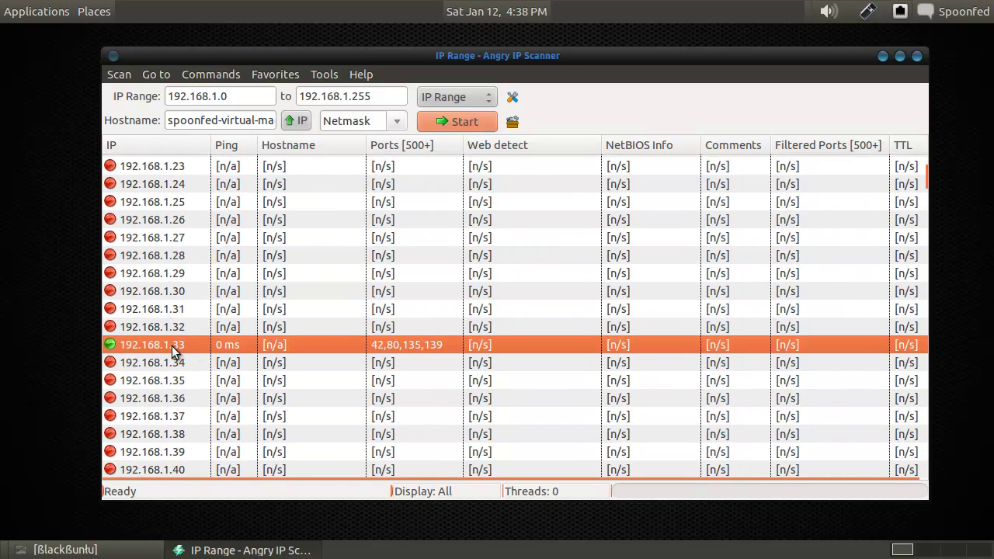
Rescan only host 192.168.1.33 and browse the updated results as it runs.
{"action": "right_click", "coordinate": [160, 343]}
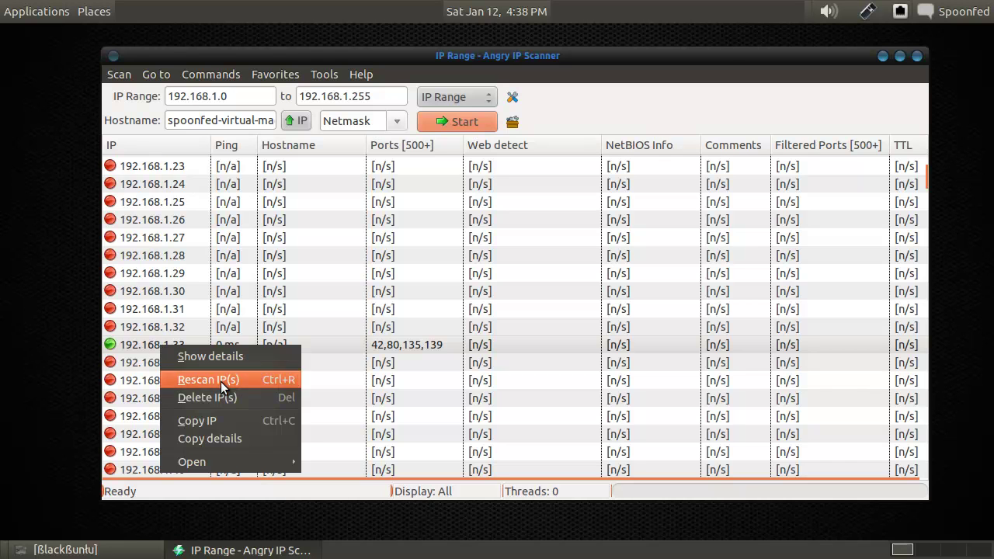
{"action": "left_click", "coordinate": [136, 345]}
{"action": "right_click", "coordinate": [135, 345]}
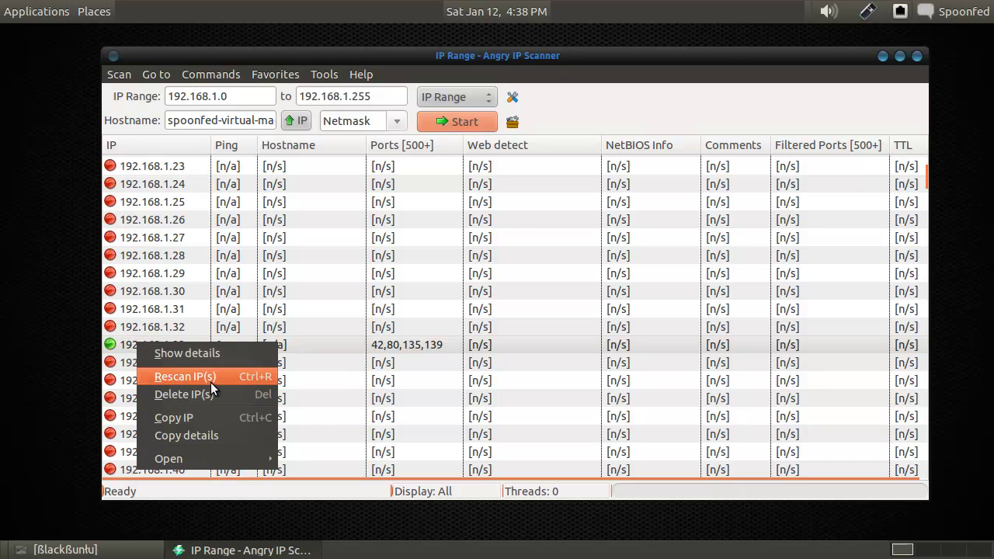
{"action": "left_click", "coordinate": [185, 377]}
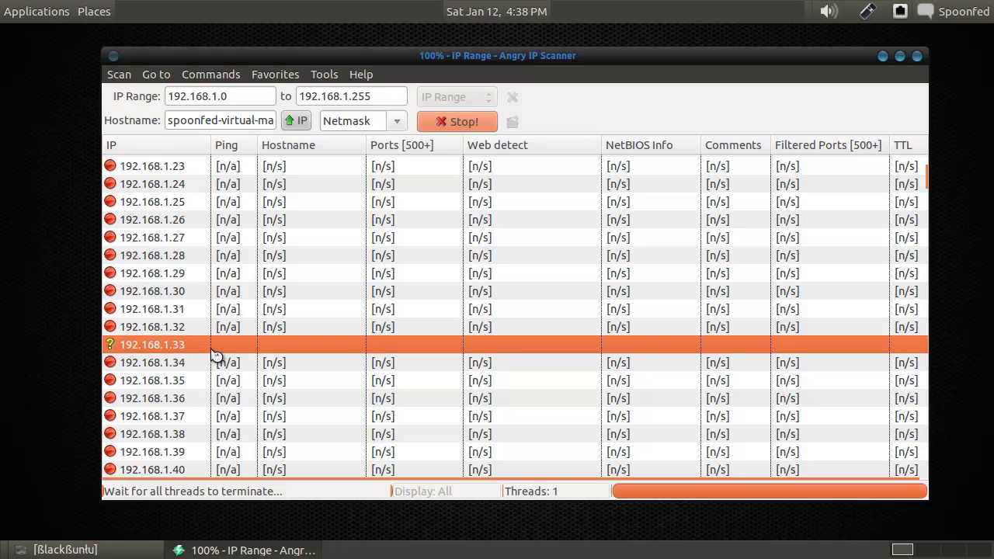
{"action": "scroll", "coordinate": [196, 353], "scroll_direction": "up", "scroll_amount": 3}
{"action": "scroll", "coordinate": [196, 353], "scroll_direction": "up", "scroll_amount": 1}
{"action": "scroll", "coordinate": [197, 355], "scroll_direction": "down", "scroll_amount": 7}
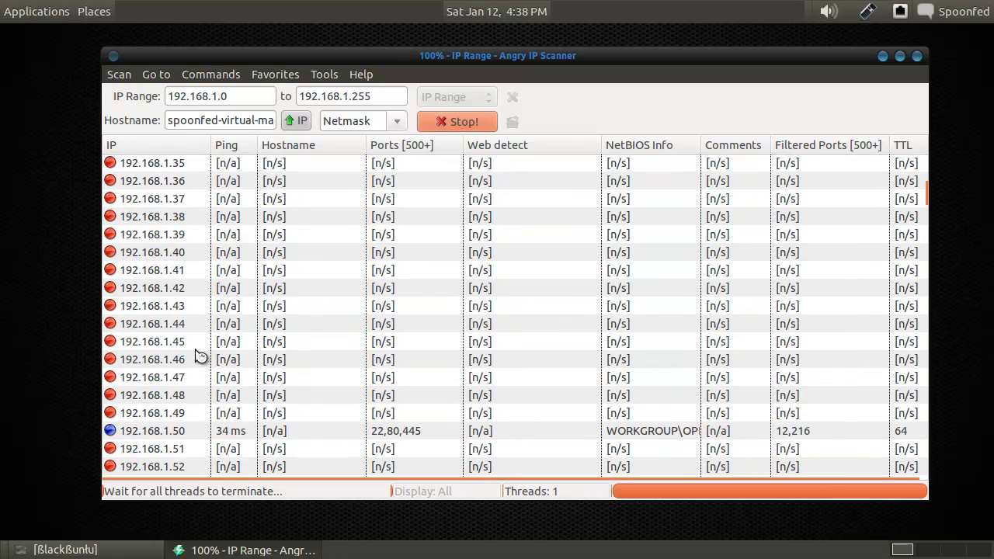
{"action": "left_click", "coordinate": [186, 432]}
{"action": "scroll", "coordinate": [233, 432], "scroll_direction": "down", "scroll_amount": 2}
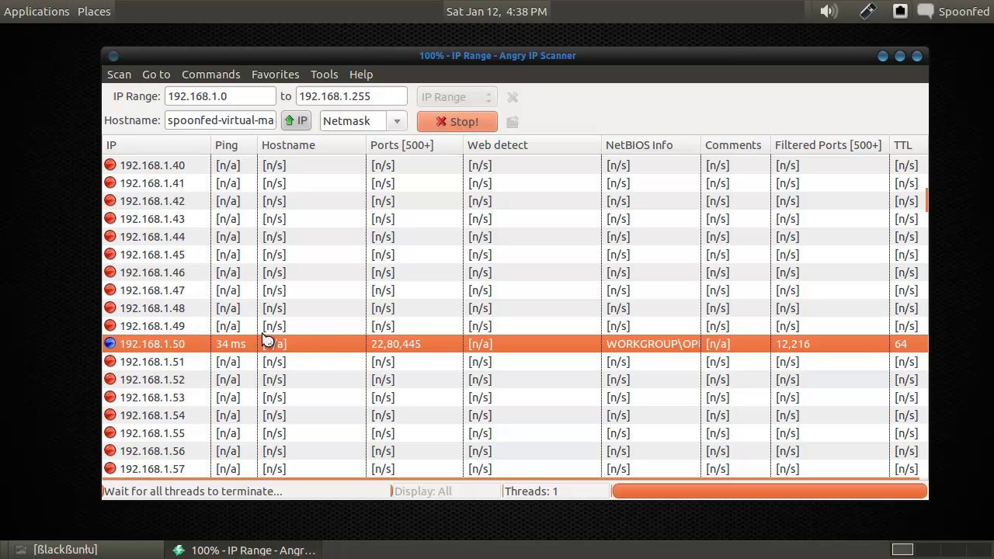
{"action": "scroll", "coordinate": [255, 326], "scroll_direction": "down", "scroll_amount": 3}
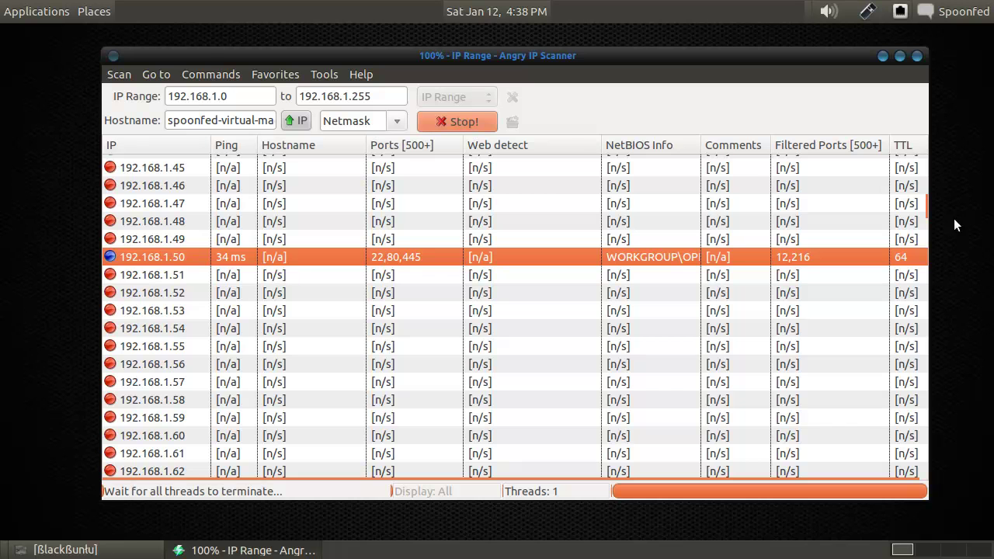
{"action": "left_click_drag", "start_coordinate": [935, 211], "coordinate": [922, 142]}
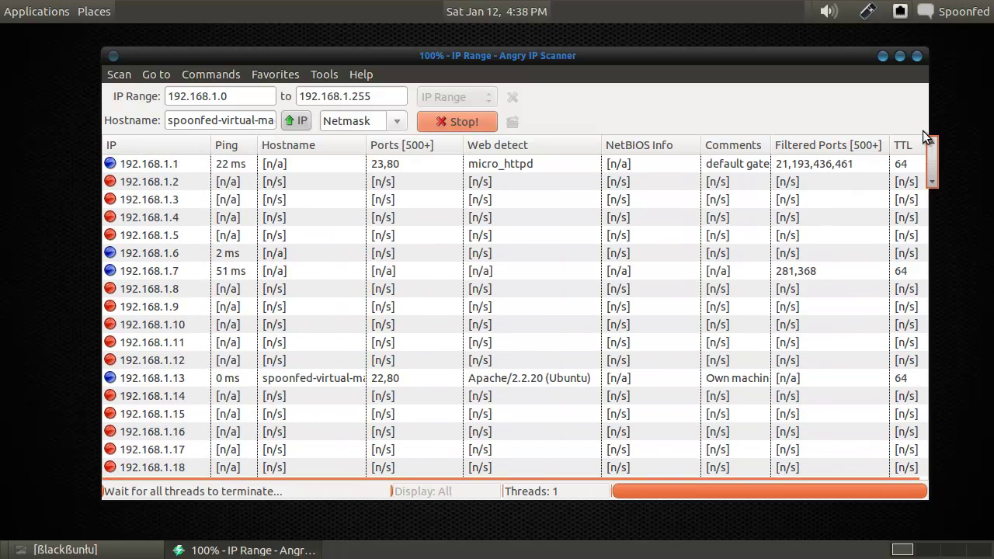
Bring up the host actions menu, first on 192.168.1.6, then on the gateway 192.168.1.1.
{"action": "left_click", "coordinate": [196, 258]}
{"action": "right_click", "coordinate": [194, 257]}
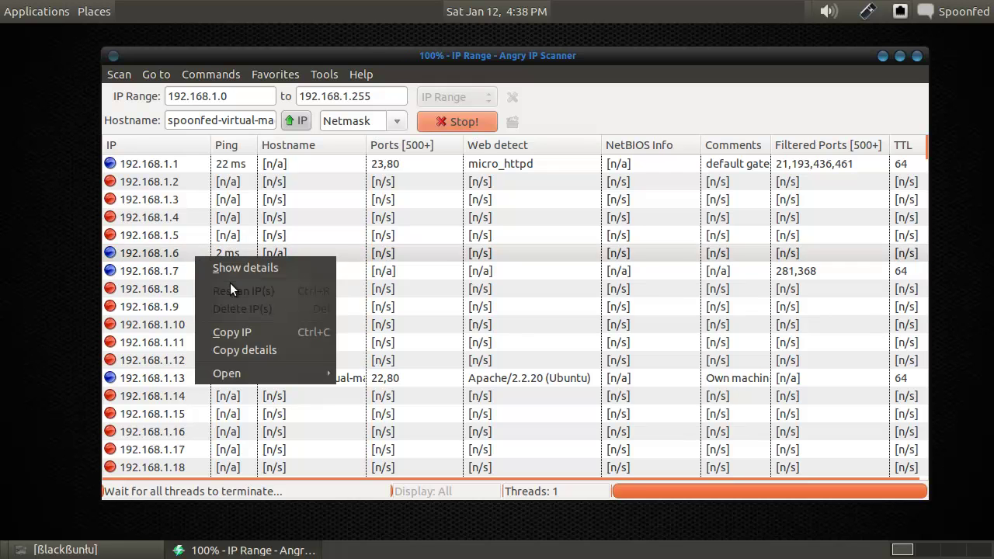
{"action": "left_click", "coordinate": [168, 252]}
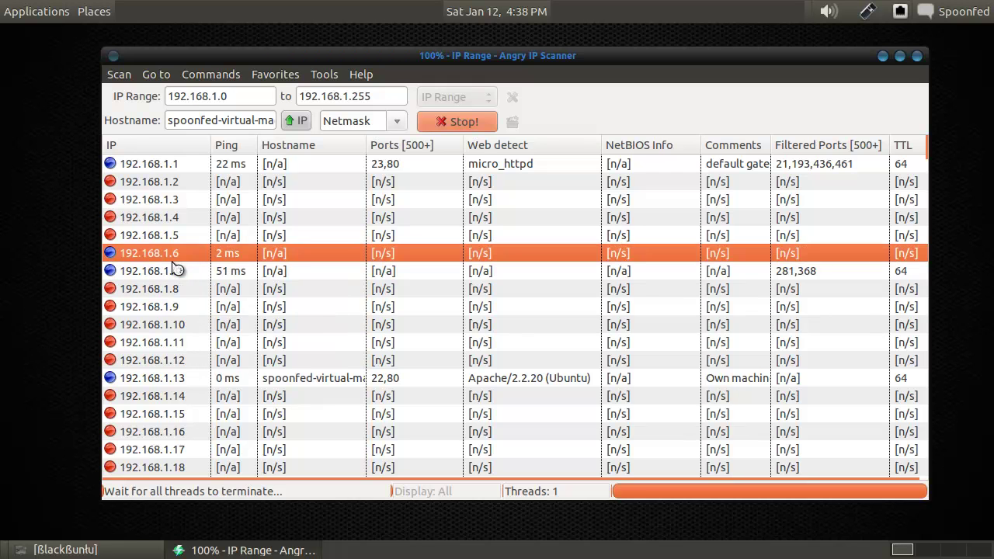
{"action": "right_click", "coordinate": [173, 260]}
{"action": "mouse_move", "coordinate": [276, 377]}
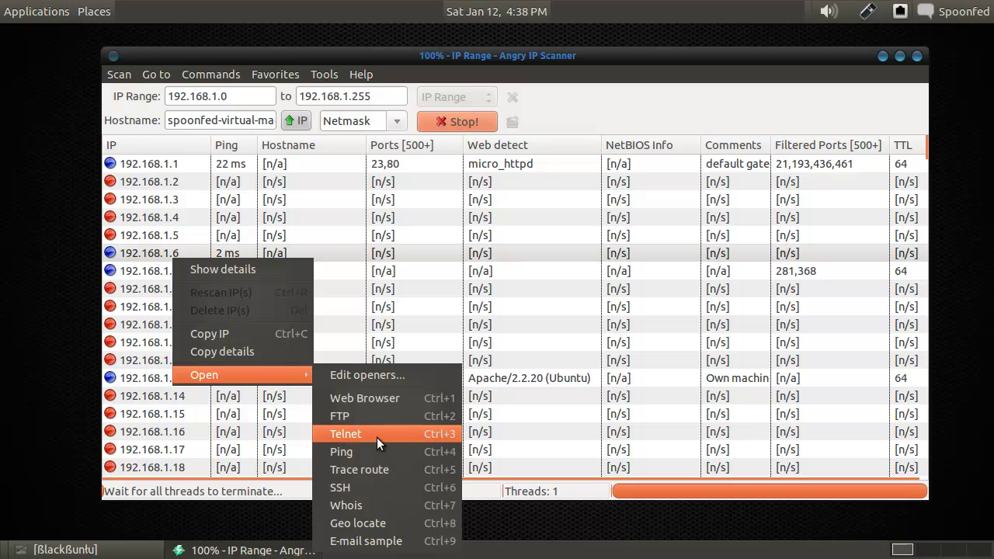
{"action": "right_click", "coordinate": [178, 166]}
Telnet to gateway 192.168.1.1, check the connection-closed message, and close the terminal window.
{"action": "mouse_move", "coordinate": [250, 286]}
{"action": "left_click", "coordinate": [390, 343]}
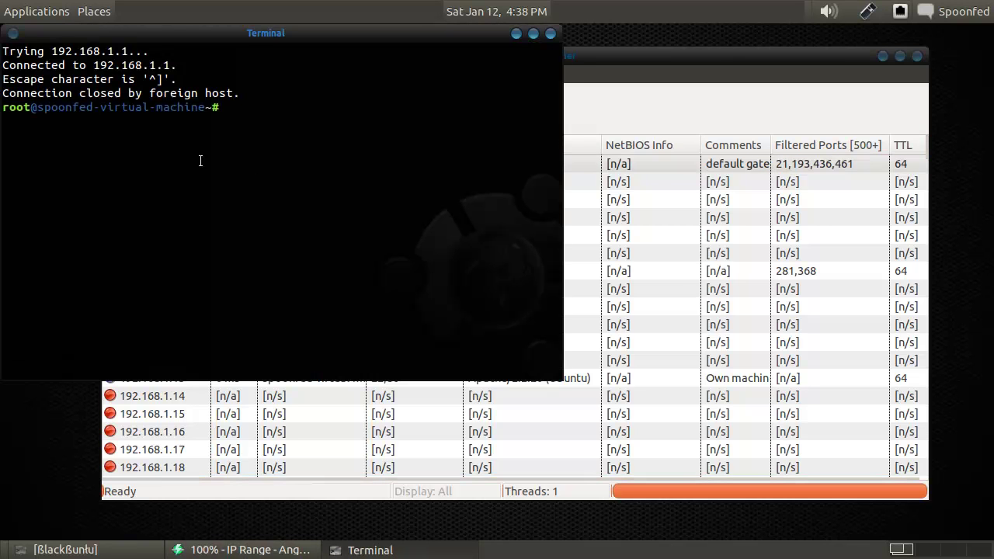
{"action": "left_click_drag", "start_coordinate": [237, 30], "coordinate": [577, 113]}
{"action": "left_click_drag", "start_coordinate": [475, 176], "coordinate": [598, 169]}
{"action": "left_click", "coordinate": [517, 165]}
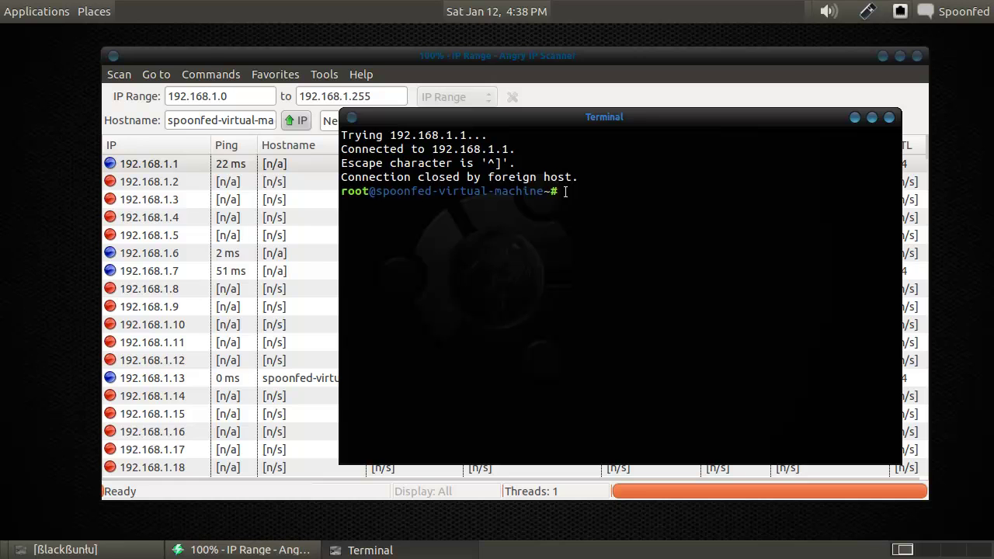
{"action": "left_click_drag", "start_coordinate": [571, 117], "coordinate": [432, 192]}
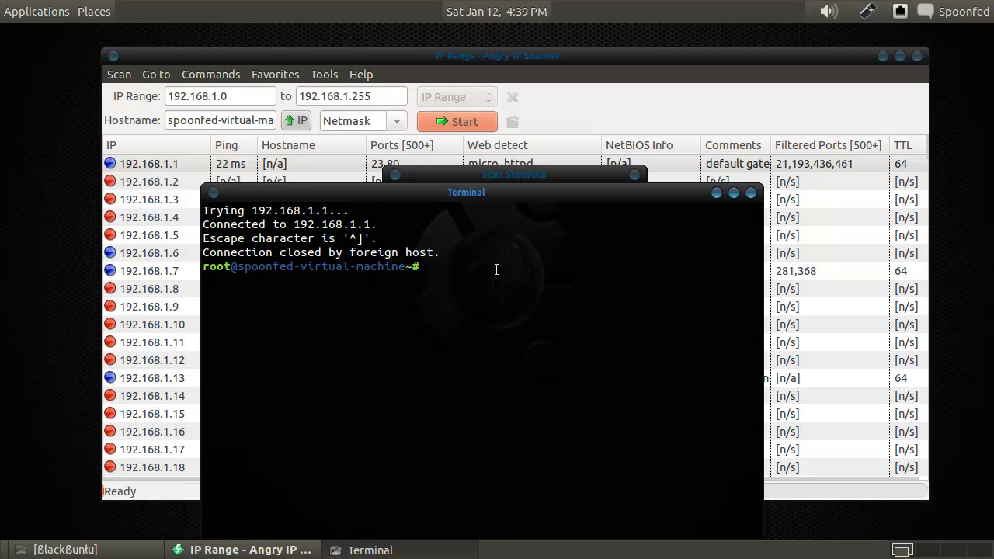
{"action": "left_click", "coordinate": [751, 192]}
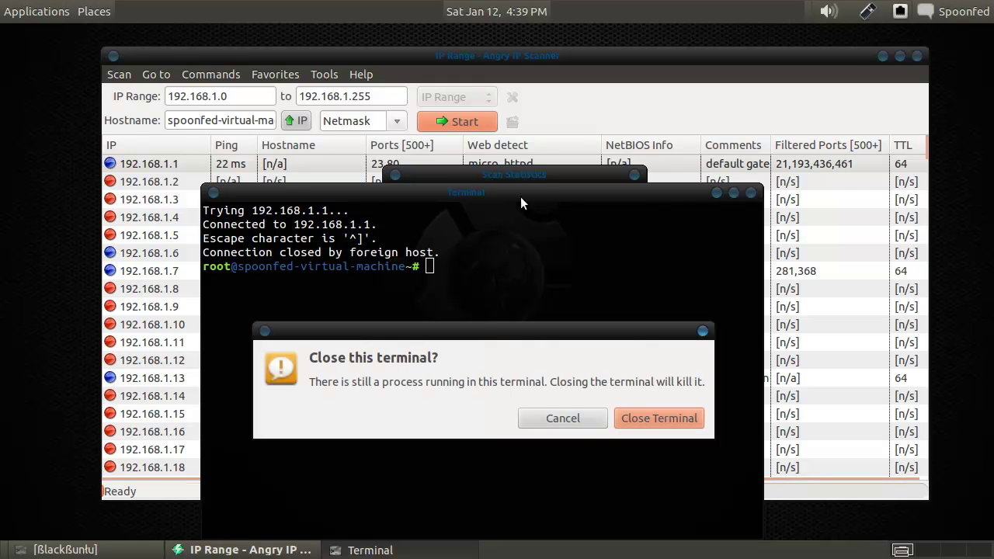
Confirm closing the terminal, dismiss the rescan summary, and select host 192.168.1.33.
{"action": "left_click", "coordinate": [658, 418]}
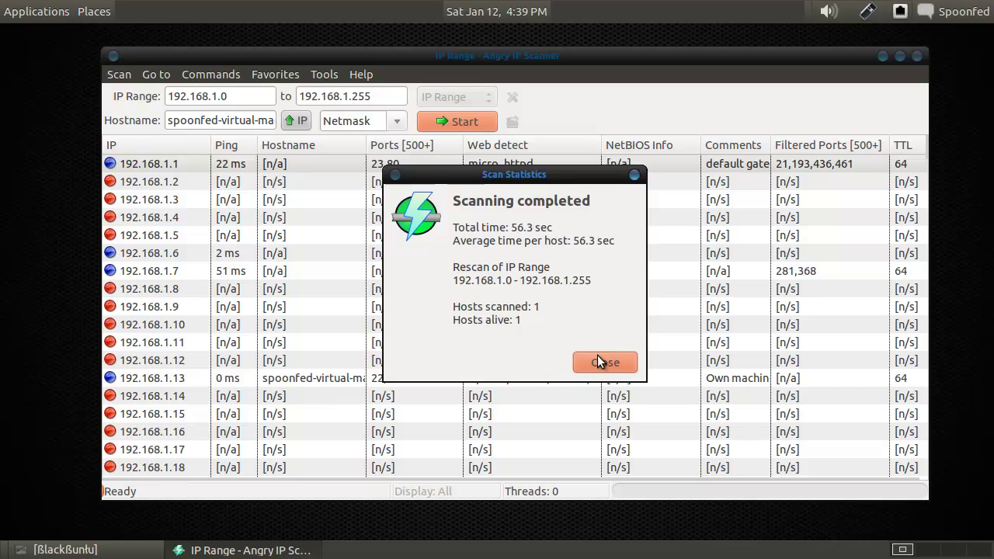
{"action": "left_click", "coordinate": [599, 361]}
{"action": "scroll", "coordinate": [281, 362], "scroll_direction": "down", "scroll_amount": 1}
{"action": "scroll", "coordinate": [207, 354], "scroll_direction": "down", "scroll_amount": 6}
{"action": "left_click", "coordinate": [205, 348]}
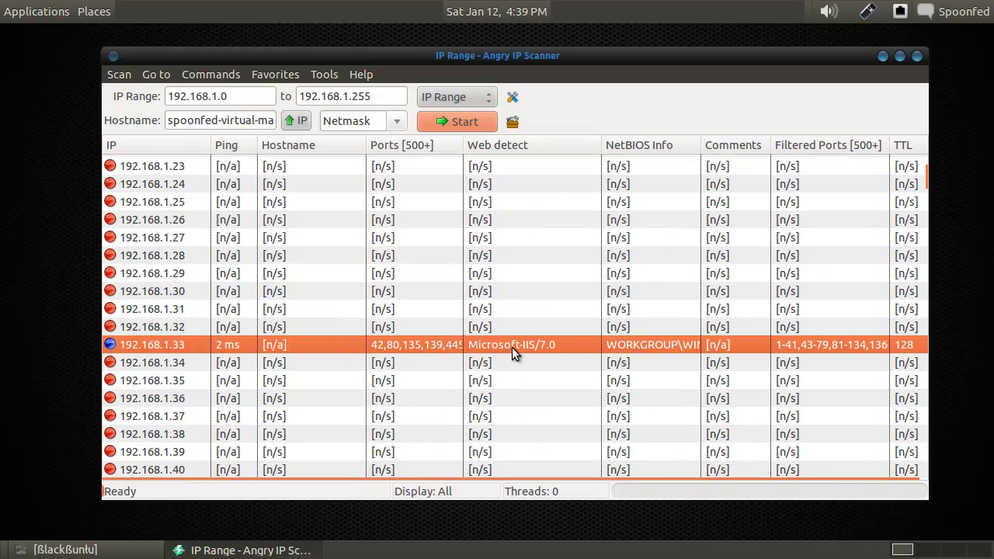
Widen the NetBIOS Info column slightly at its border with Comments.
{"action": "left_click", "coordinate": [700, 145]}
{"action": "key", "text": "Escape"}
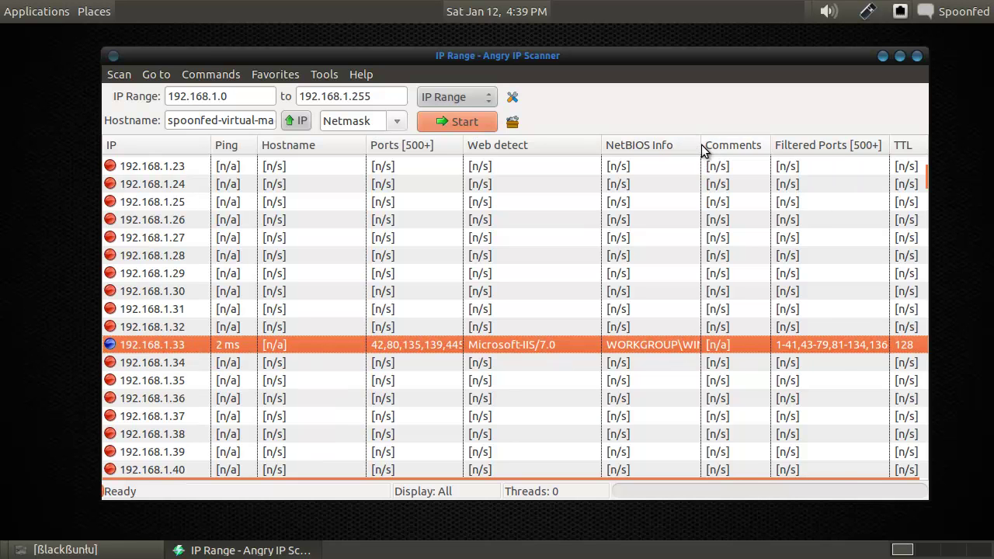
{"action": "mouse_move", "coordinate": [701, 148]}
{"action": "left_mouse_down"}
{"action": "mouse_move", "coordinate": [896, 151]}
{"action": "mouse_move", "coordinate": [697, 153]}
{"action": "left_mouse_up"}
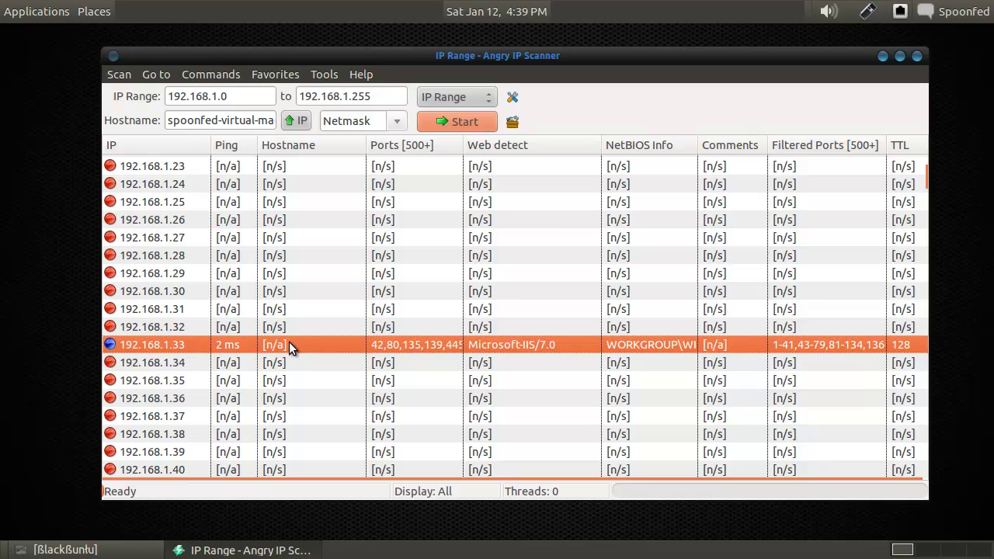
{"action": "scroll", "coordinate": [297, 345], "scroll_direction": "down", "scroll_amount": 4}
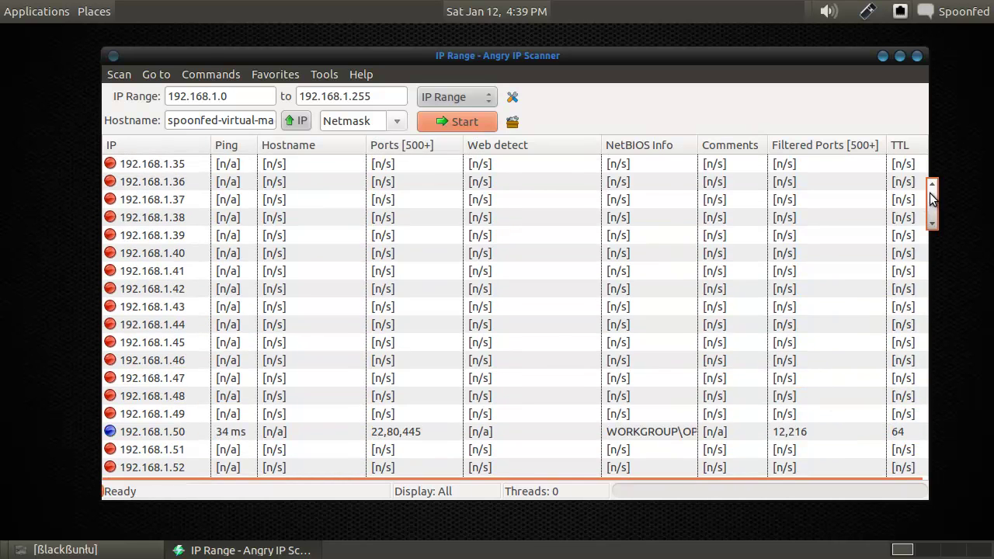
{"action": "left_click_drag", "start_coordinate": [934, 200], "coordinate": [927, 109]}
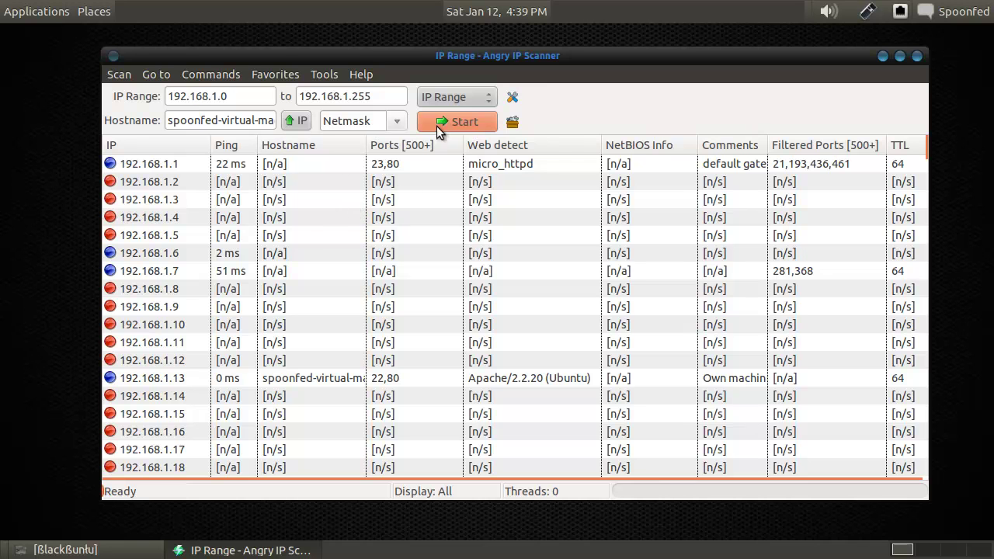
In Preferences, delete the 1-500 port range, show alive hosts only, and keep Scan dead hosts off.
{"action": "left_click", "coordinate": [513, 97]}
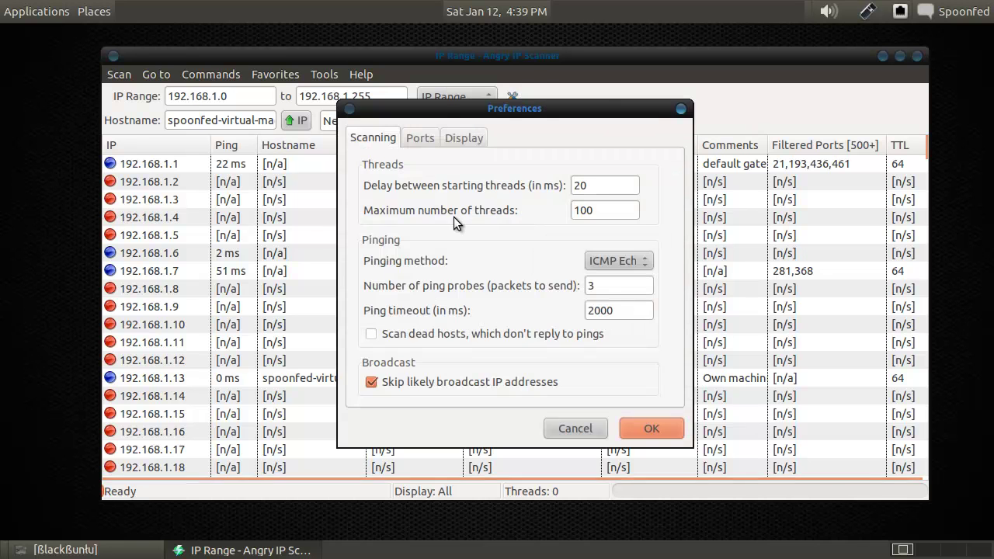
{"action": "left_click", "coordinate": [420, 139]}
{"action": "left_click_drag", "start_coordinate": [458, 322], "coordinate": [340, 318]}
{"action": "key", "text": "BackSpace"}
{"action": "left_click", "coordinate": [456, 138]}
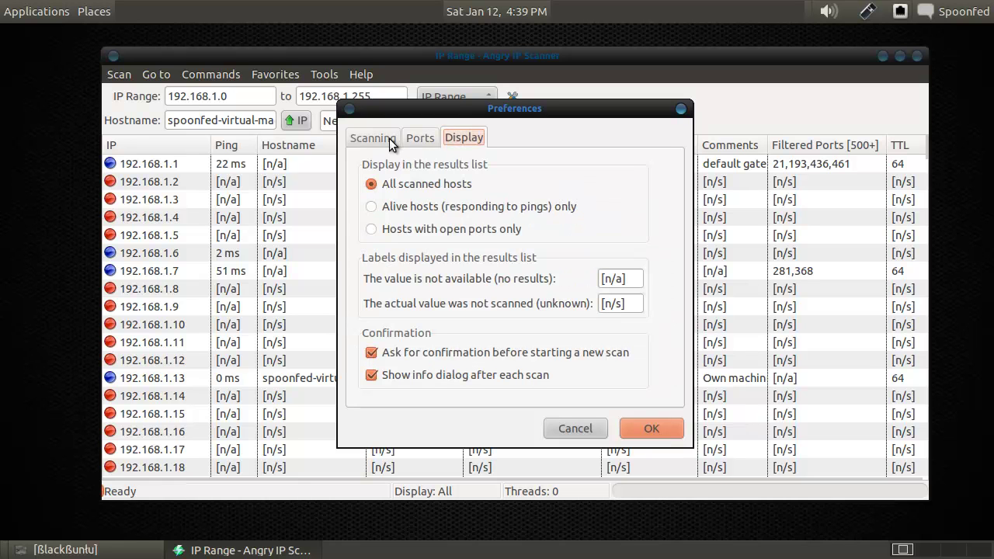
{"action": "left_click", "coordinate": [419, 207]}
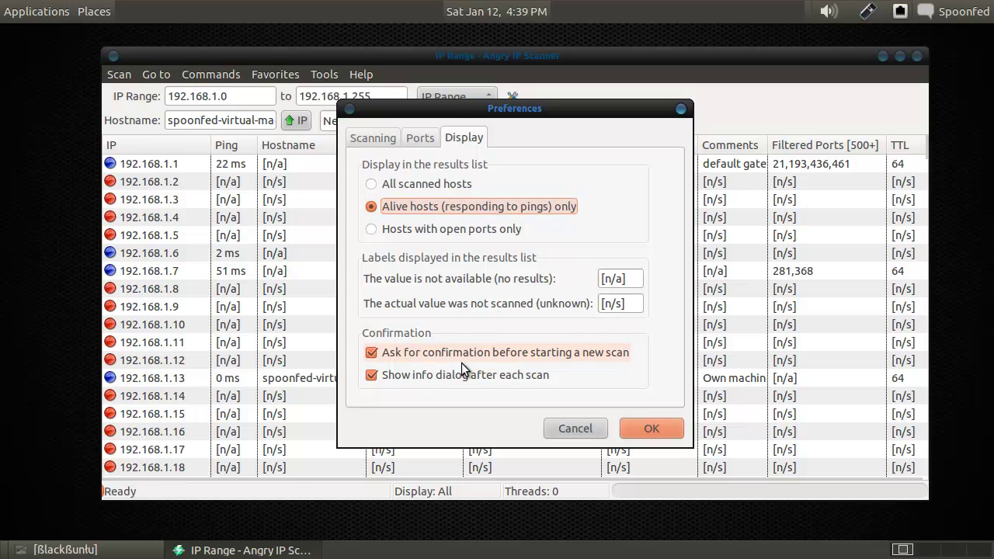
{"action": "left_click", "coordinate": [389, 144]}
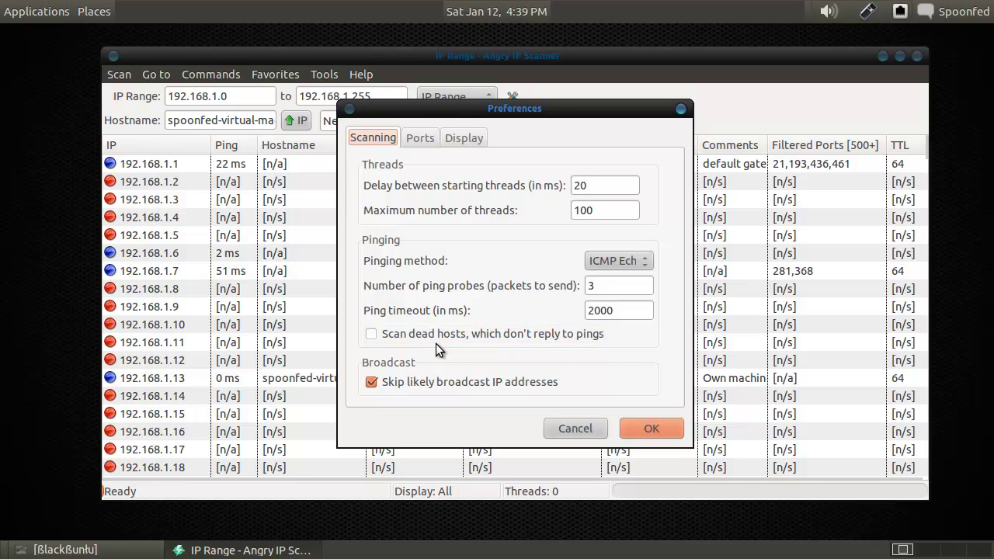
{"action": "left_click", "coordinate": [372, 334]}
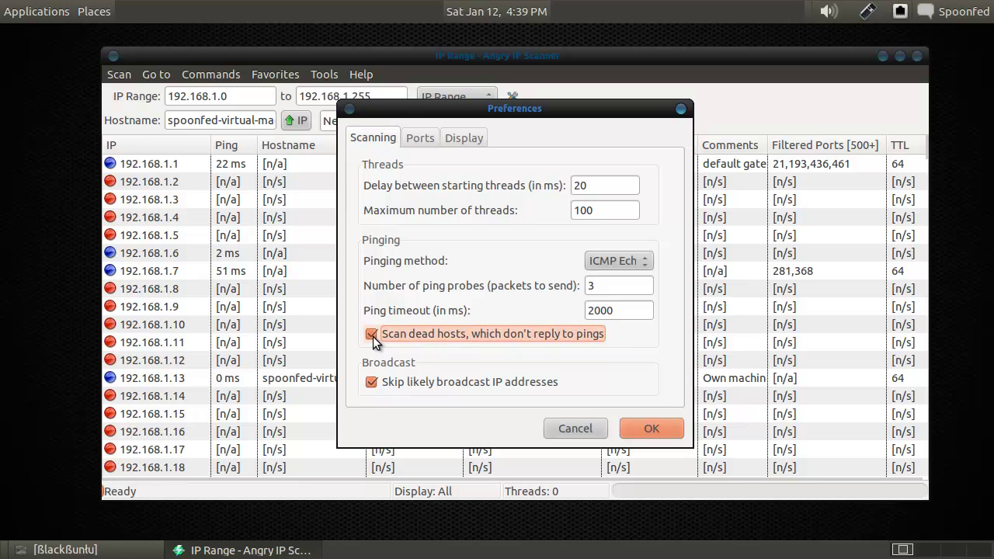
{"action": "left_click", "coordinate": [433, 337]}
Apply the preferences and rescan 192.168.1.0–255, discarding the previous results.
{"action": "left_click", "coordinate": [650, 427]}
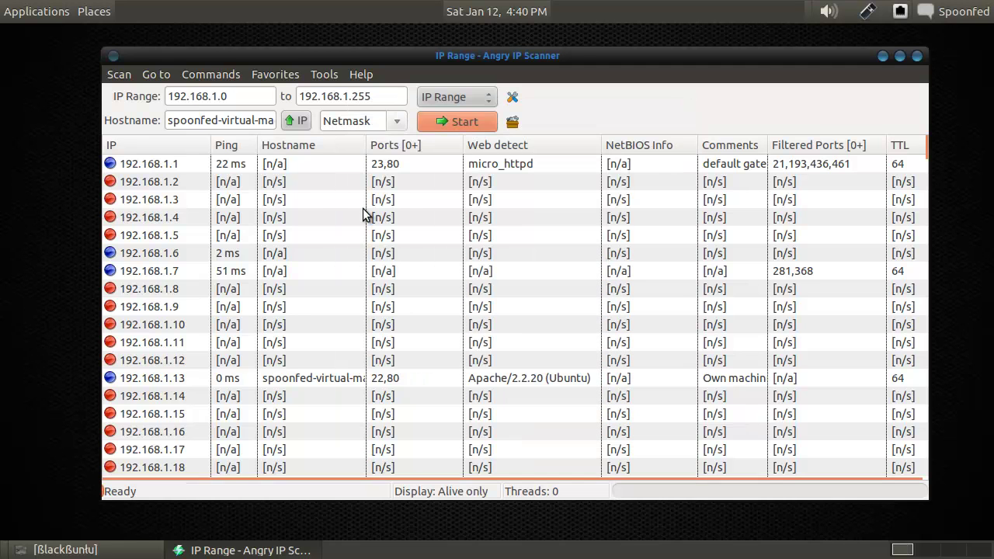
{"action": "left_click", "coordinate": [445, 121]}
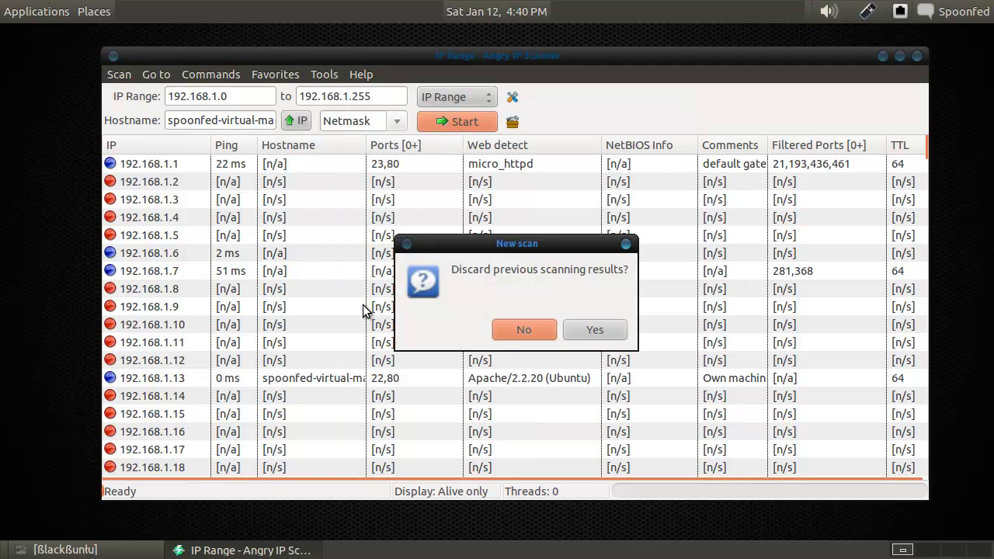
{"action": "left_click", "coordinate": [576, 331]}
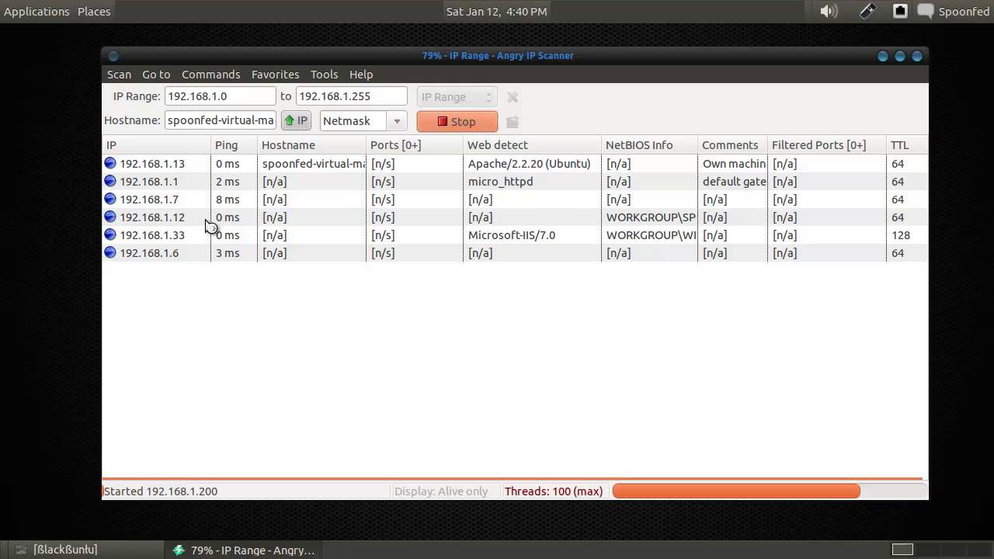
{"action": "left_click", "coordinate": [208, 225]}
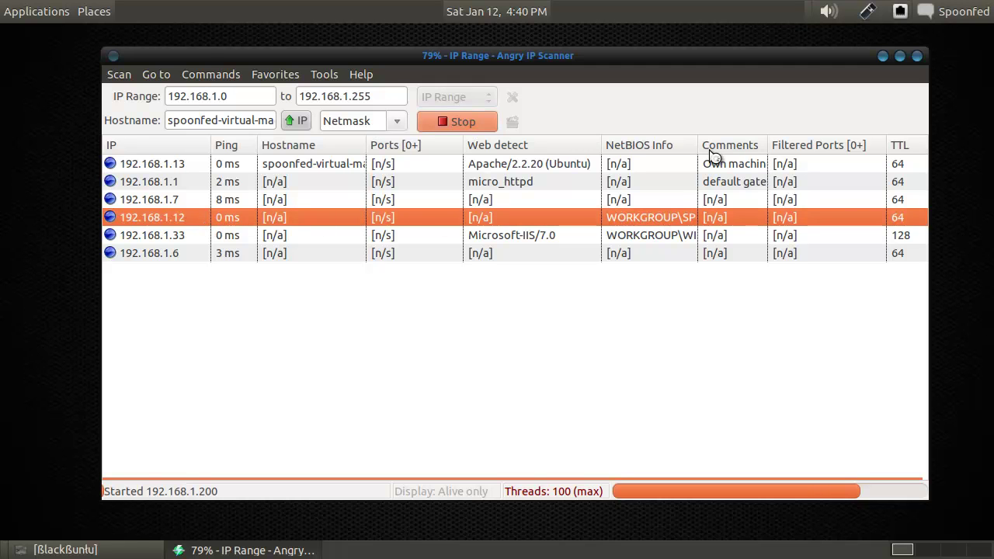
{"action": "mouse_move", "coordinate": [698, 143]}
{"action": "left_mouse_down"}
{"action": "mouse_move", "coordinate": [885, 140]}
{"action": "mouse_move", "coordinate": [695, 144]}
{"action": "left_mouse_up"}
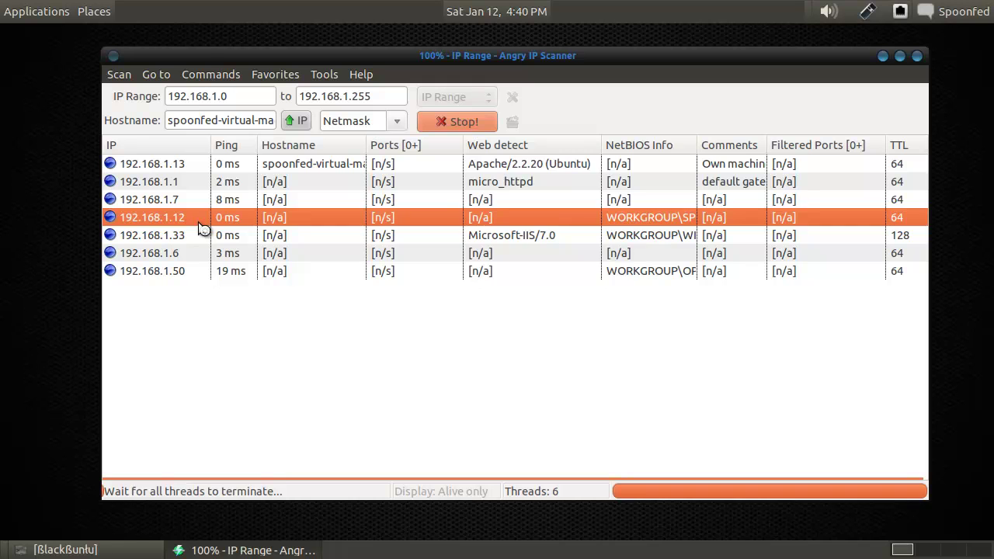
Dismiss the scan summary and sort the alive hosts by IP address ascending.
{"action": "left_click", "coordinate": [584, 362]}
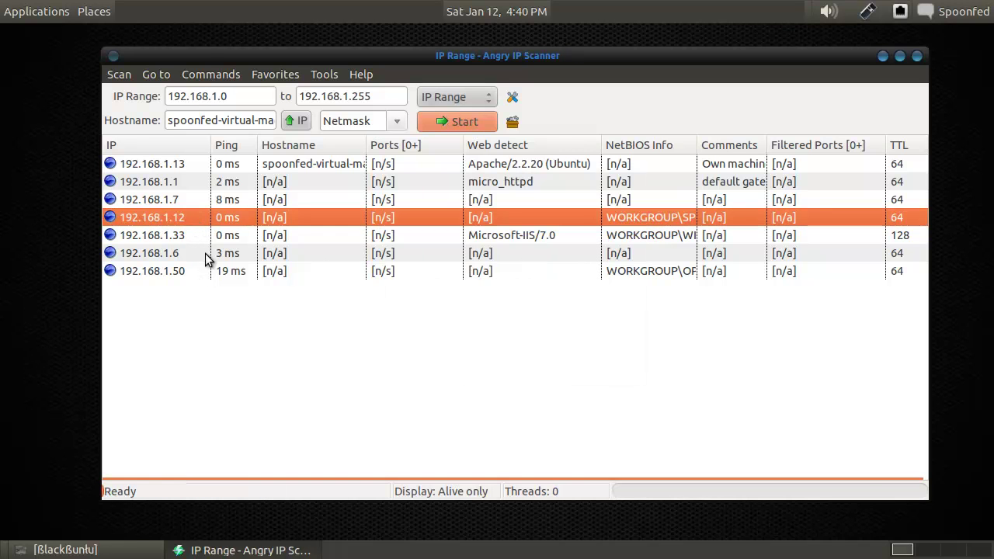
{"action": "left_click", "coordinate": [205, 253]}
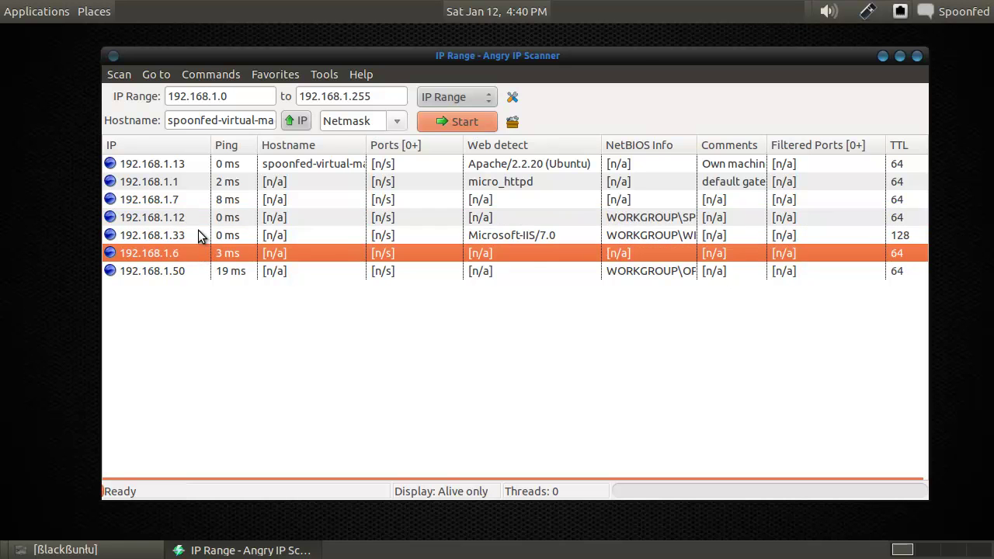
{"action": "left_click", "coordinate": [195, 223]}
{"action": "left_click", "coordinate": [192, 205]}
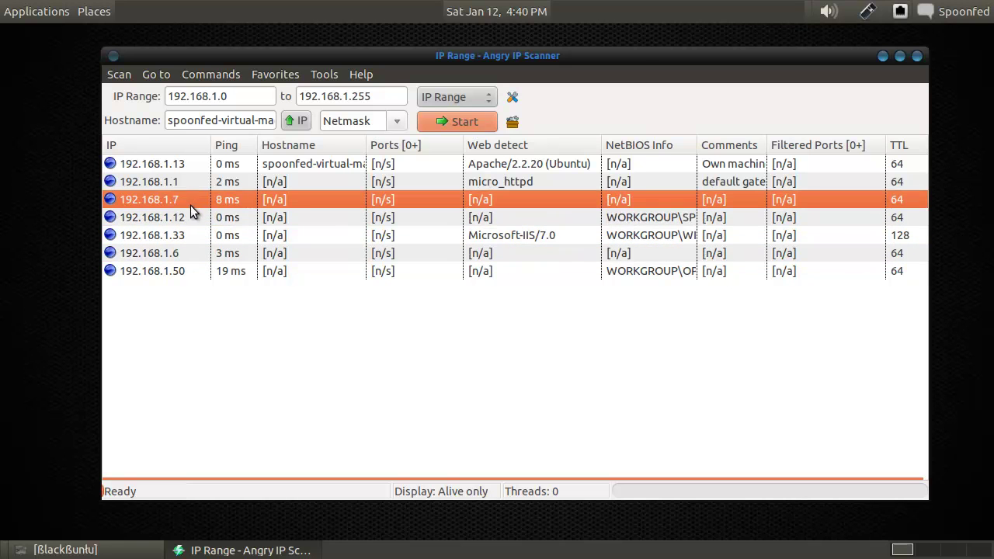
{"action": "left_click", "coordinate": [188, 144]}
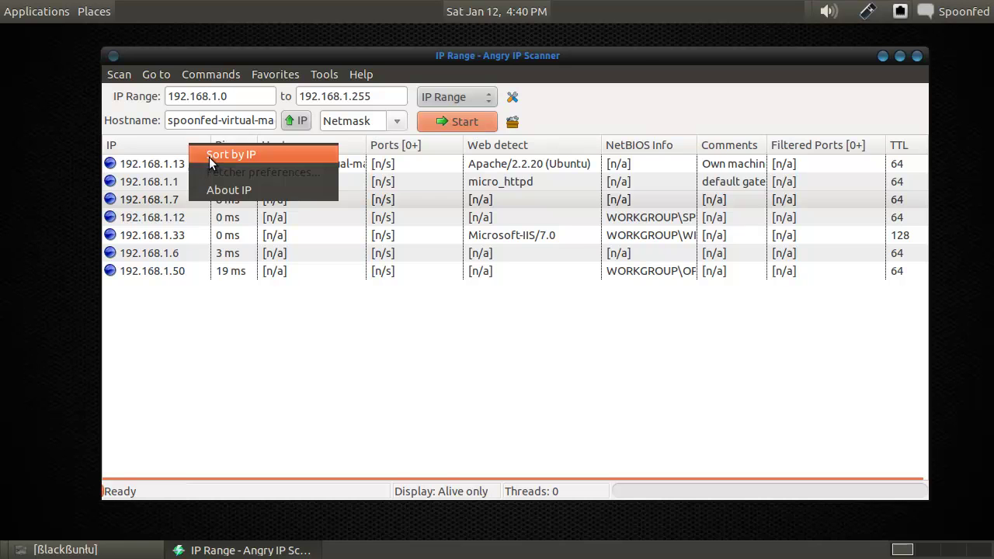
{"action": "left_click", "coordinate": [214, 158]}
Step through the results from gateway 192.168.1.1 down to host 192.168.1.33.
{"action": "left_click", "coordinate": [191, 166]}
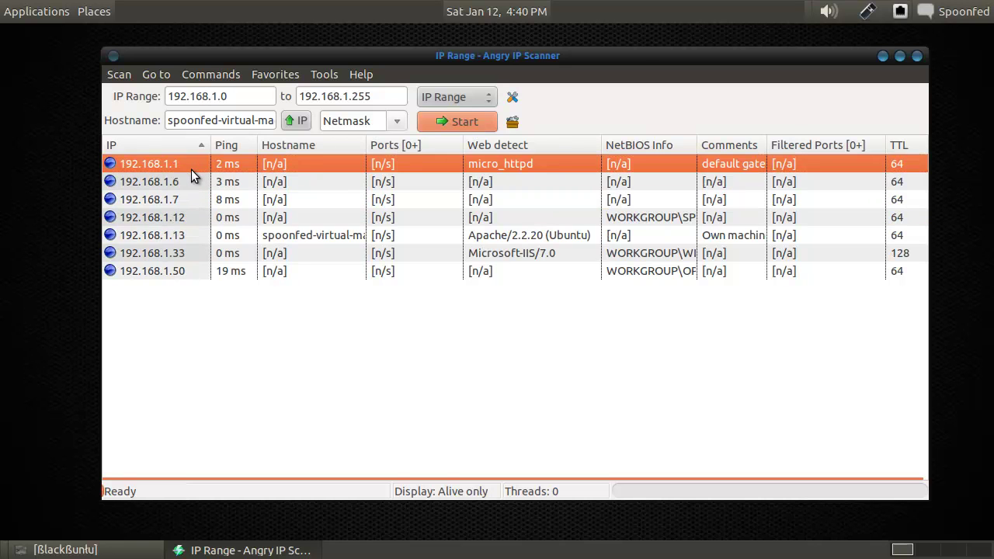
{"action": "key", "text": "Down"}
{"action": "key", "text": "Down"}
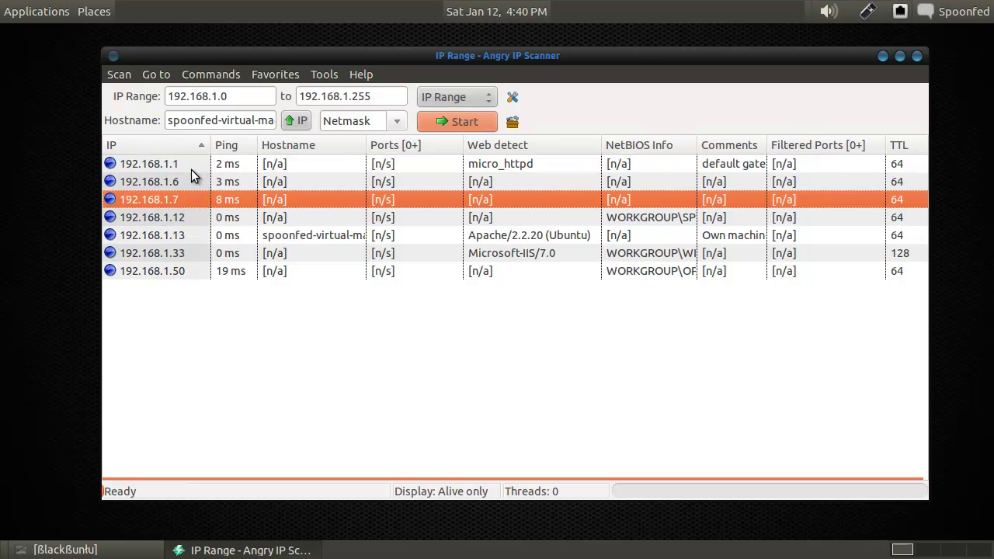
{"action": "key", "text": "Down"}
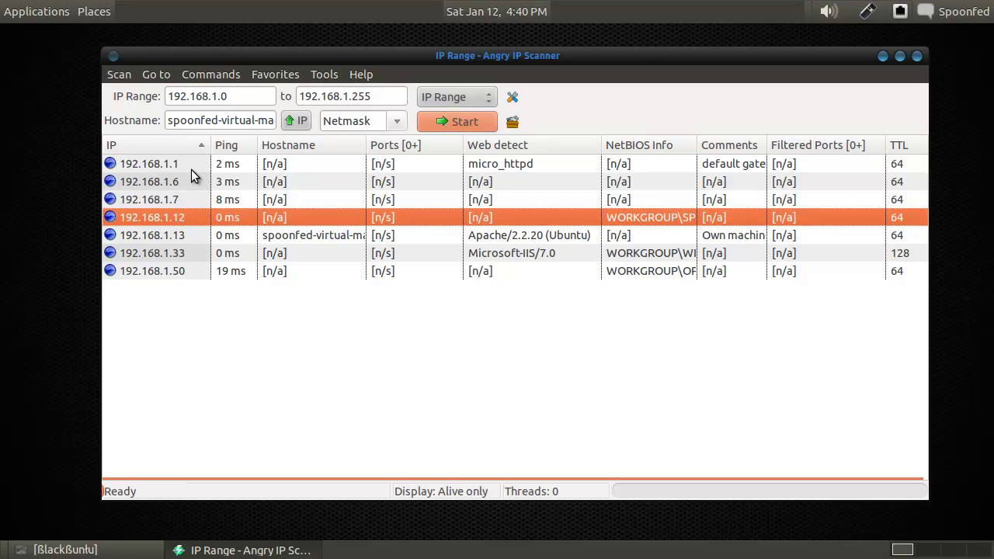
{"action": "key", "text": "Down"}
{"action": "key", "text": "Down"}
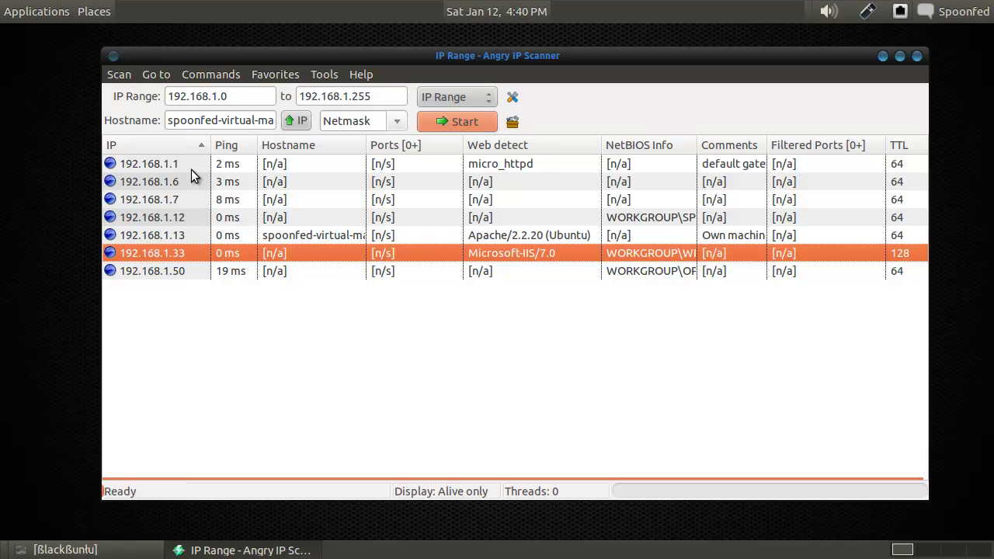
{"action": "key", "text": "Down"}
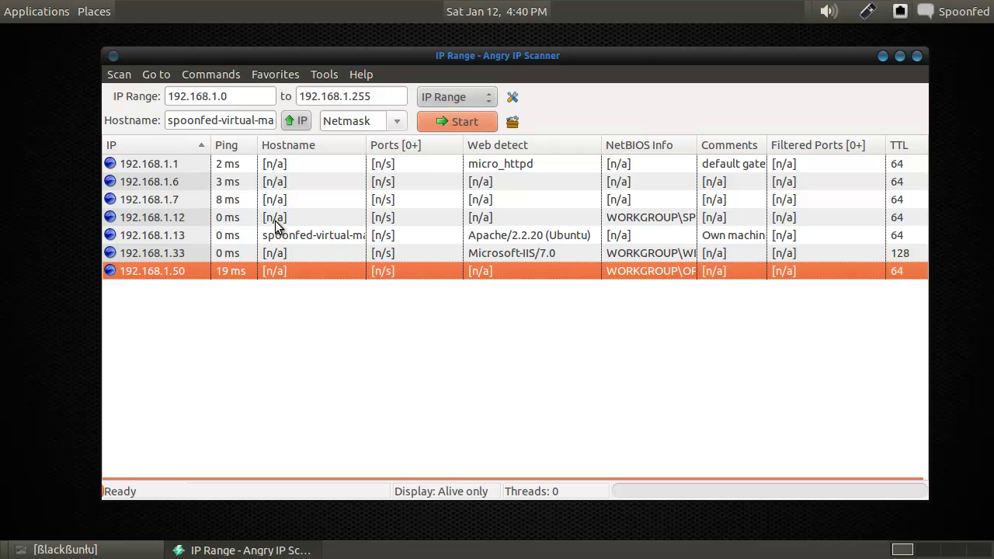
{"action": "left_click", "coordinate": [225, 255]}
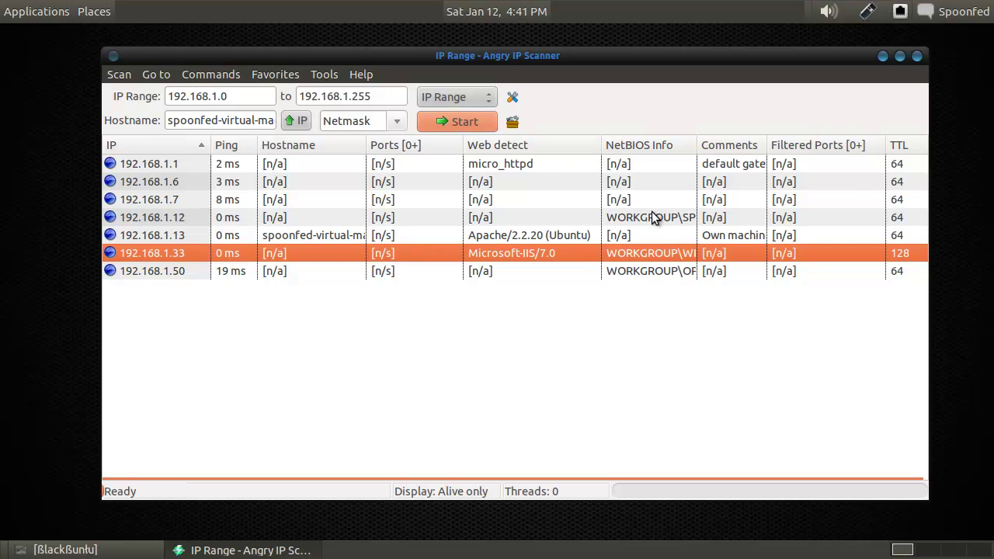
Look over the scanner's display preferences, then close Preferences without changes.
{"action": "left_click", "coordinate": [513, 97]}
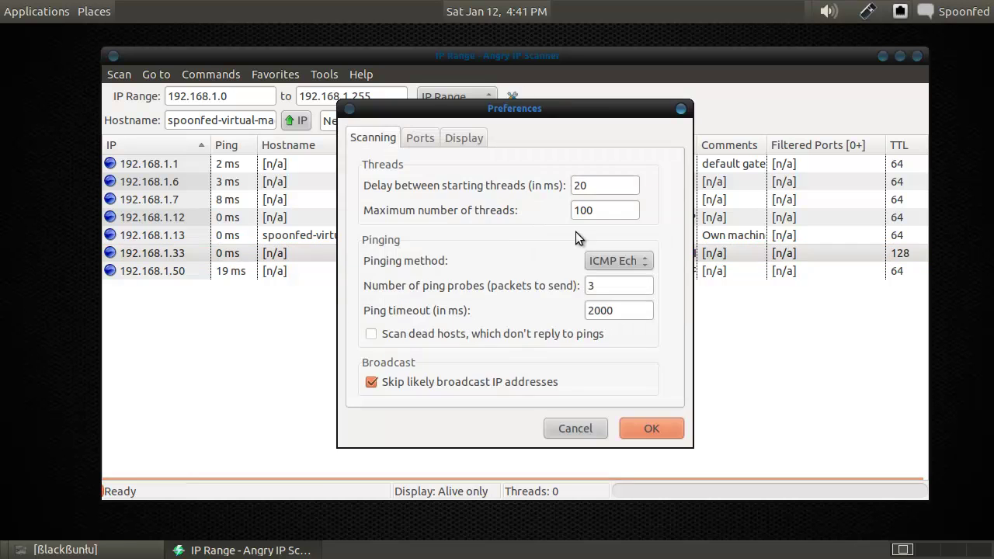
{"action": "left_click", "coordinate": [450, 137]}
{"action": "left_click", "coordinate": [680, 108]}
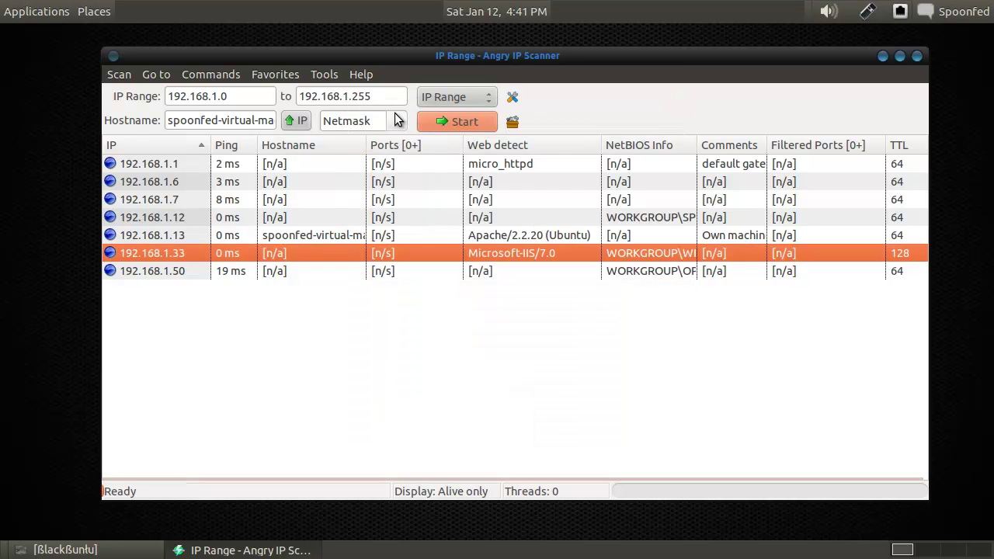
In the Fetchers dialog, move Ports to Available fetchers and check Web detect and NetBIOS Info.
{"action": "left_click", "coordinate": [323, 73]}
{"action": "left_click", "coordinate": [358, 114]}
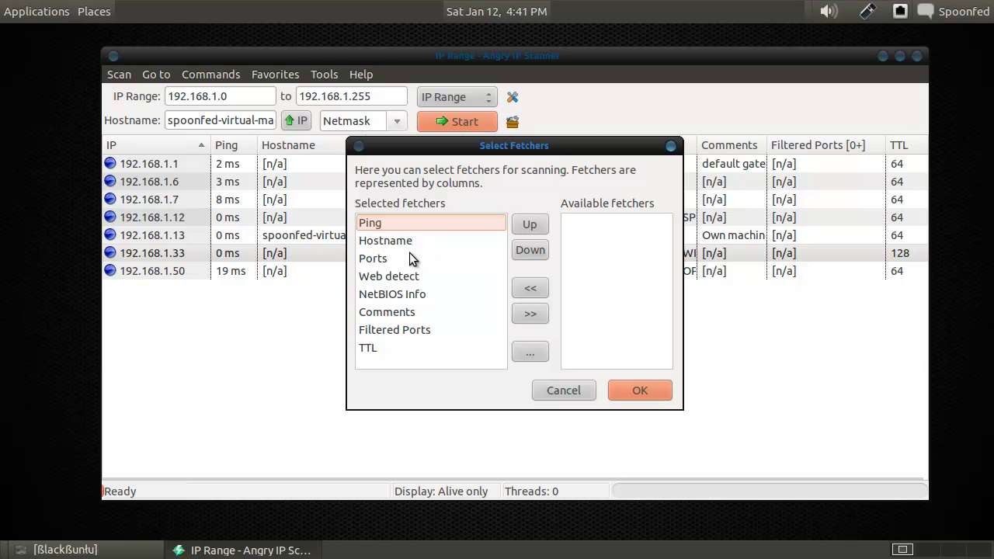
{"action": "left_click", "coordinate": [381, 258]}
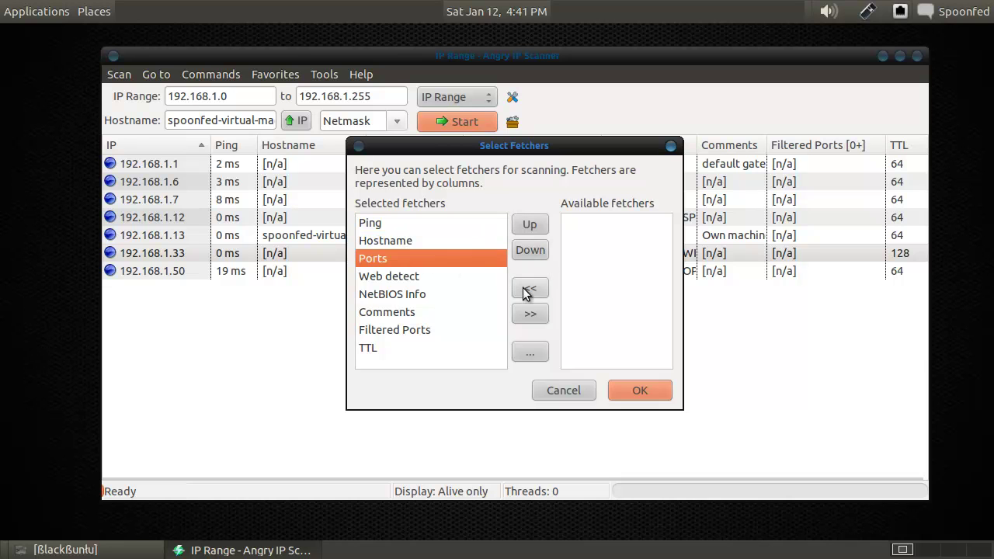
{"action": "left_click", "coordinate": [530, 314]}
{"action": "left_click", "coordinate": [413, 261]}
{"action": "left_click", "coordinate": [424, 278]}
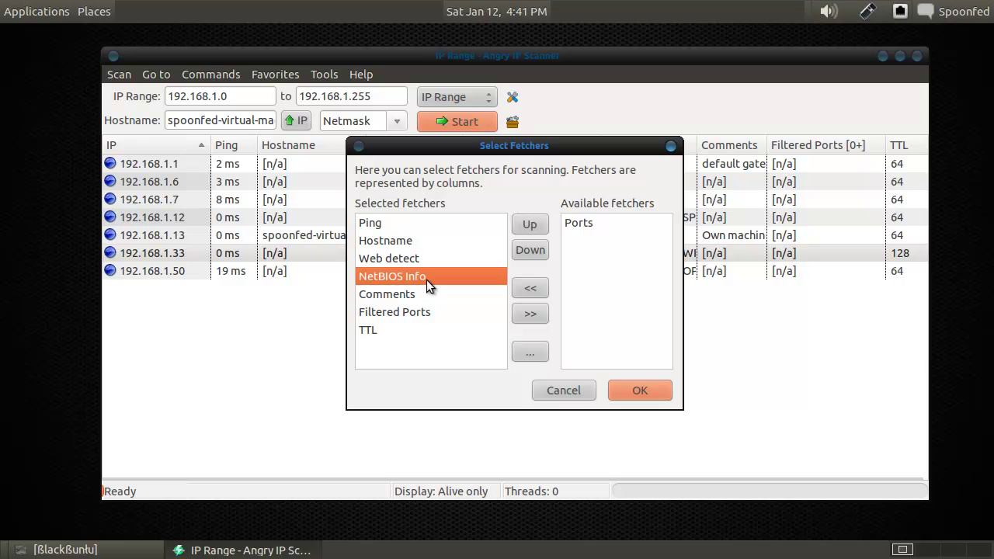
{"action": "left_click_drag", "start_coordinate": [503, 151], "coordinate": [412, 136]}
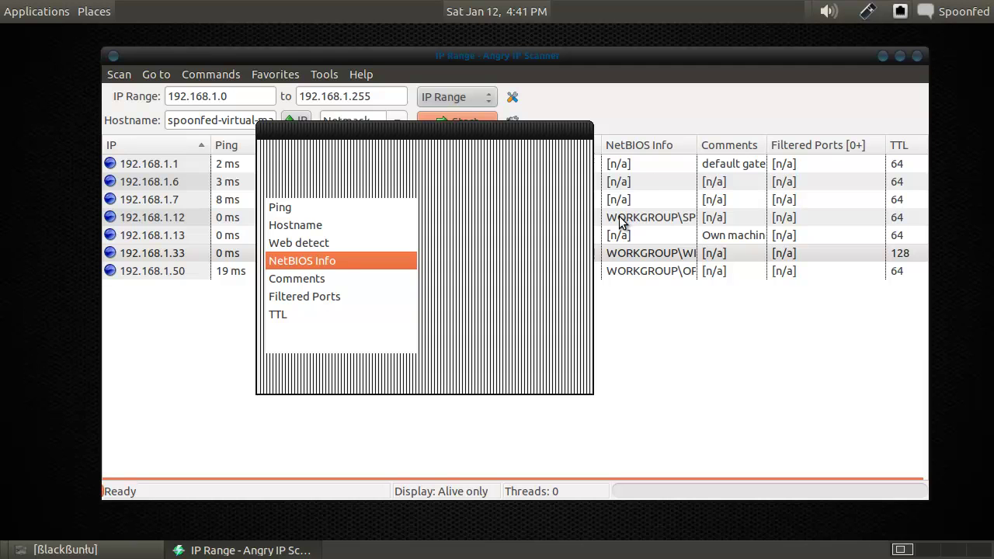
Remove the Comments, Filtered Ports and TTL fetchers as well, and apply the trimmed columns.
{"action": "left_click", "coordinate": [307, 280]}
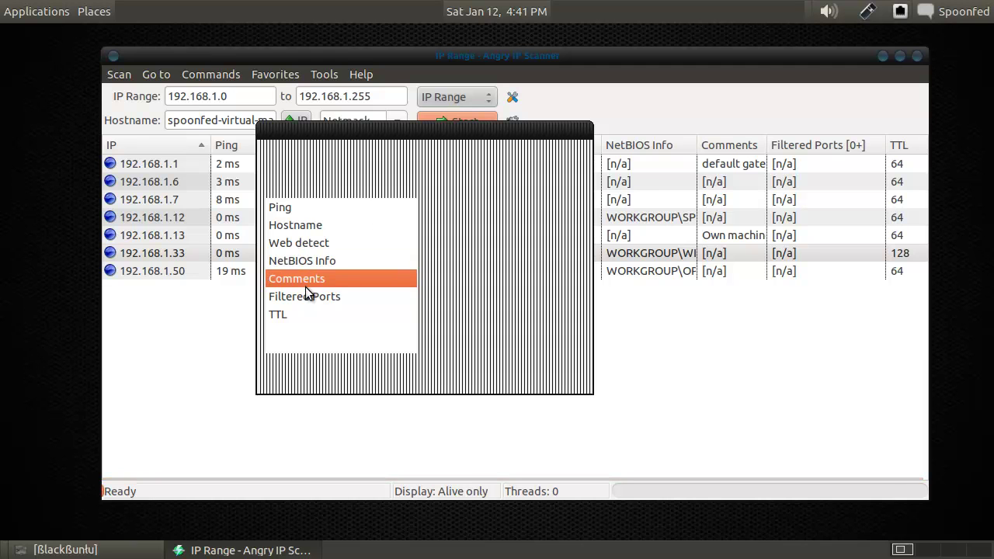
{"action": "left_click", "coordinate": [440, 299]}
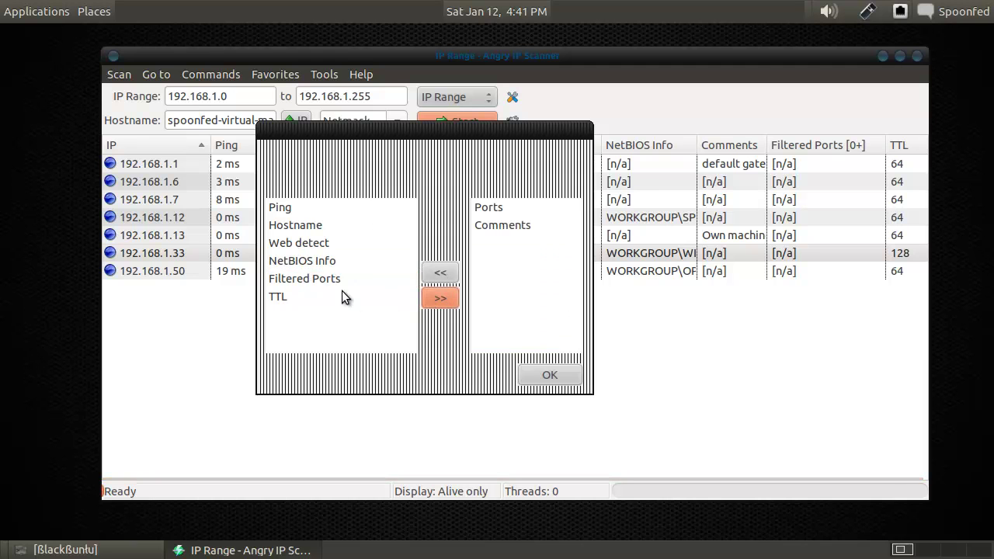
{"action": "left_click", "coordinate": [332, 281]}
{"action": "left_click", "coordinate": [439, 299]}
{"action": "left_click", "coordinate": [279, 278]}
{"action": "left_click", "coordinate": [441, 299]}
{"action": "left_click", "coordinate": [536, 373]}
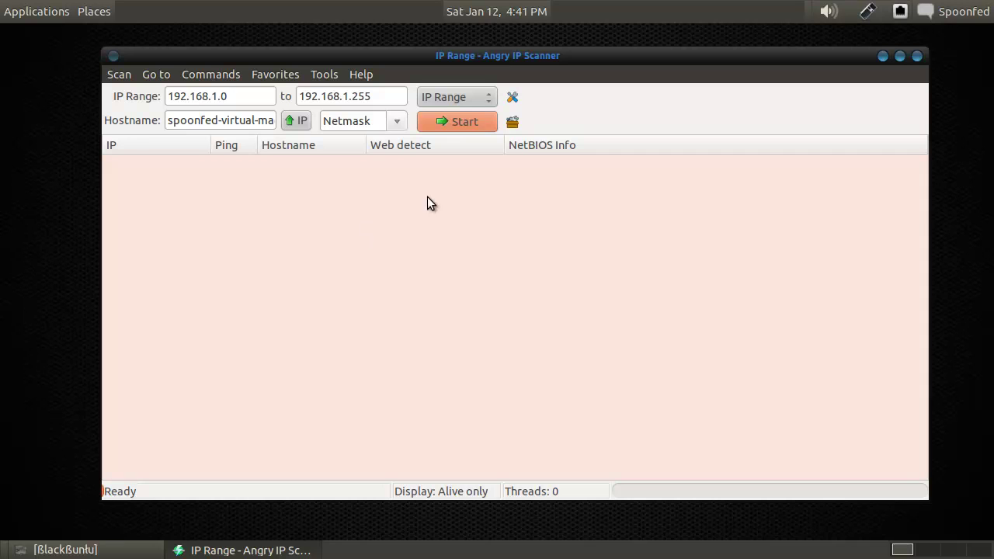
{"action": "left_click", "coordinate": [396, 121]}
{"action": "left_click", "coordinate": [401, 121]}
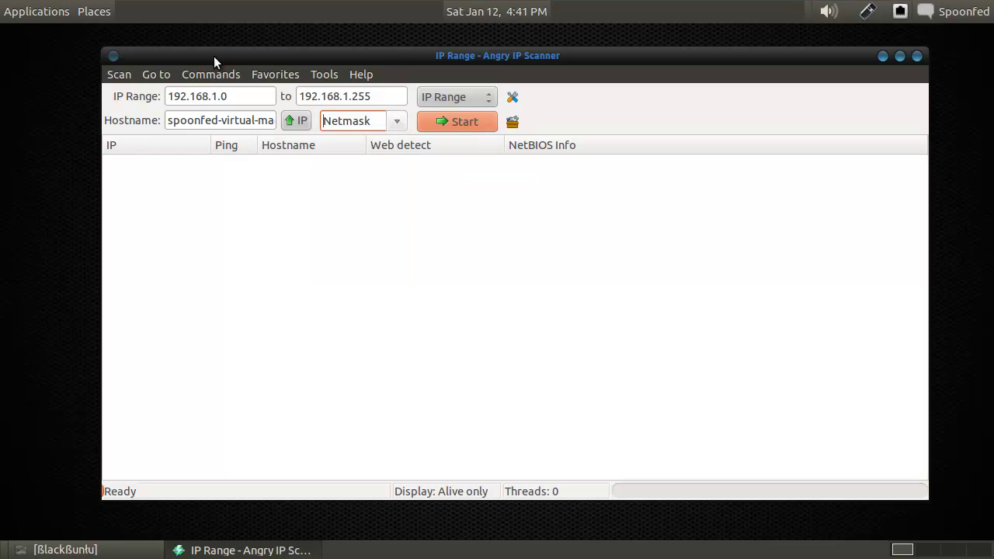
{"action": "left_click", "coordinate": [328, 75]}
{"action": "left_click", "coordinate": [341, 96]}
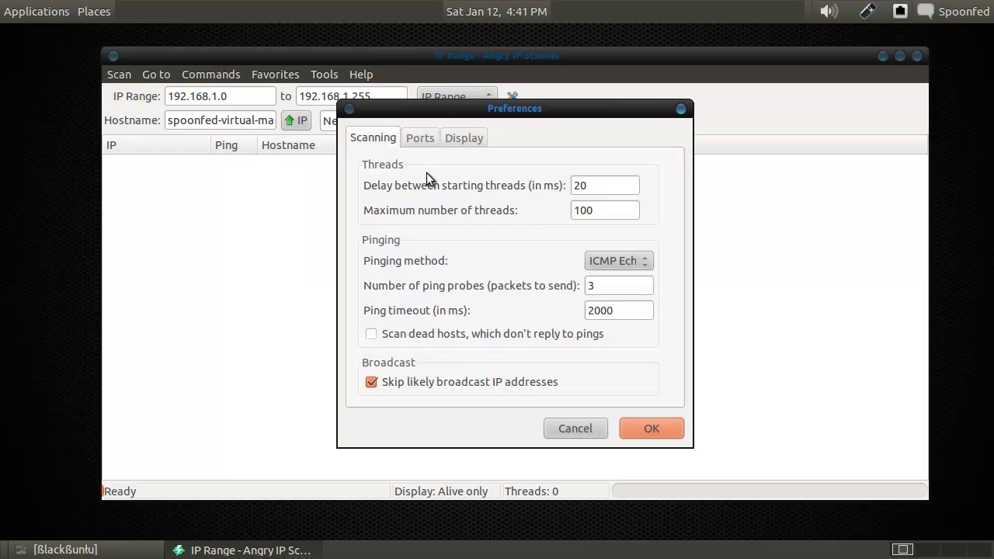
{"action": "left_click", "coordinate": [680, 108]}
{"action": "left_click", "coordinate": [323, 74]}
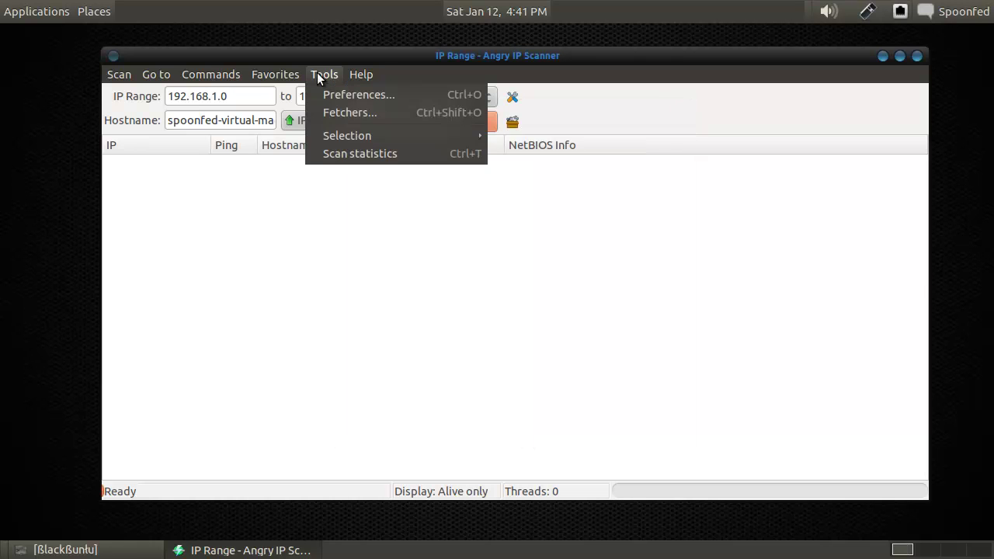
{"action": "mouse_move", "coordinate": [371, 135]}
{"action": "left_click", "coordinate": [394, 154]}
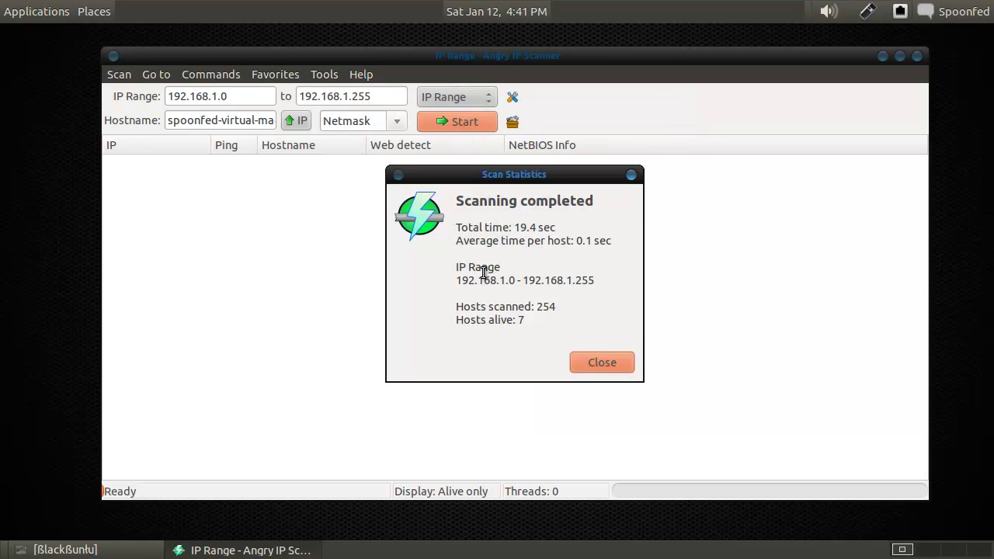
{"action": "left_click", "coordinate": [606, 364]}
{"action": "left_click", "coordinate": [316, 76]}
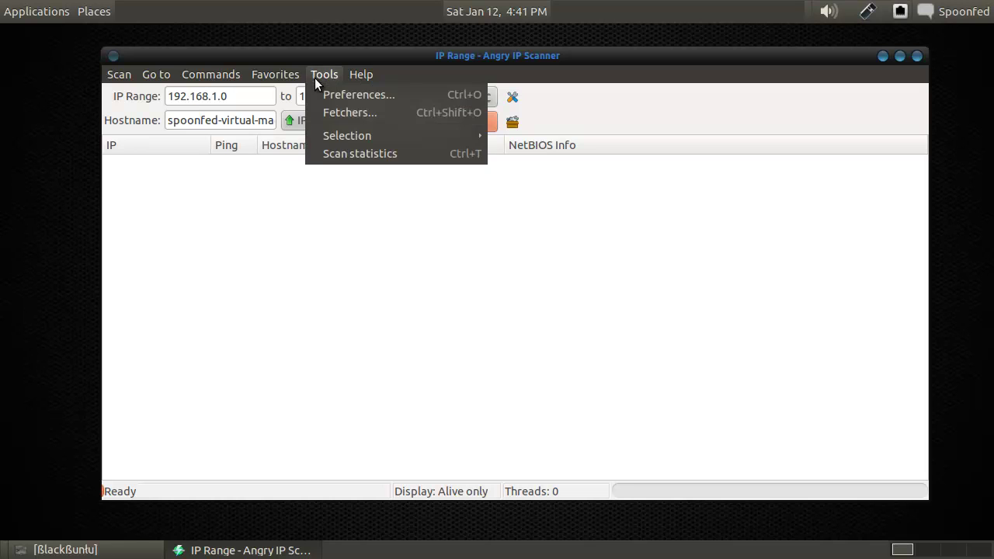
{"action": "left_click", "coordinate": [315, 74]}
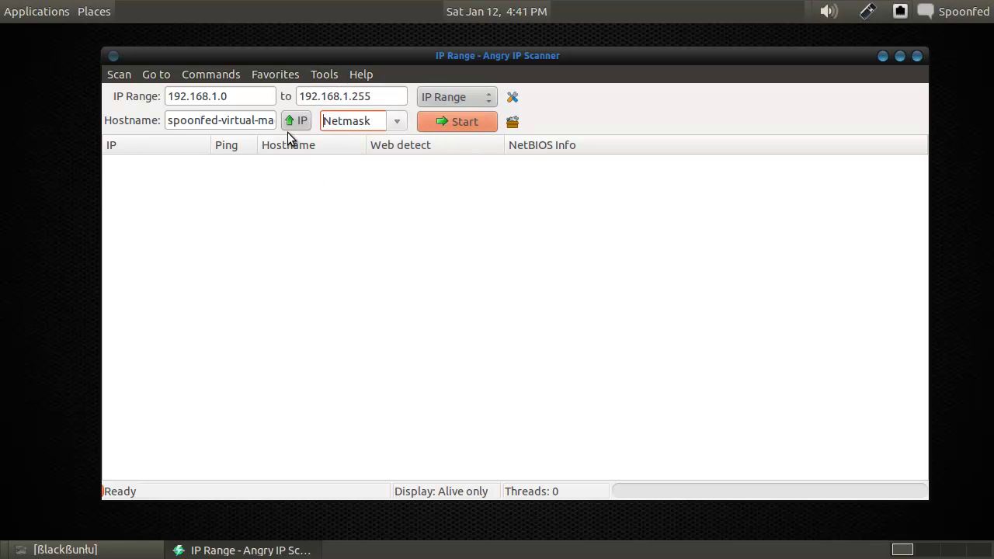
{"action": "left_click", "coordinate": [208, 77]}
Start rescanning 192.168.1.0–192.168.1.255 and browse the action menu for host 192.168.1.13.
{"action": "left_click", "coordinate": [210, 74]}
{"action": "left_click", "coordinate": [448, 120]}
{"action": "right_click", "coordinate": [196, 166]}
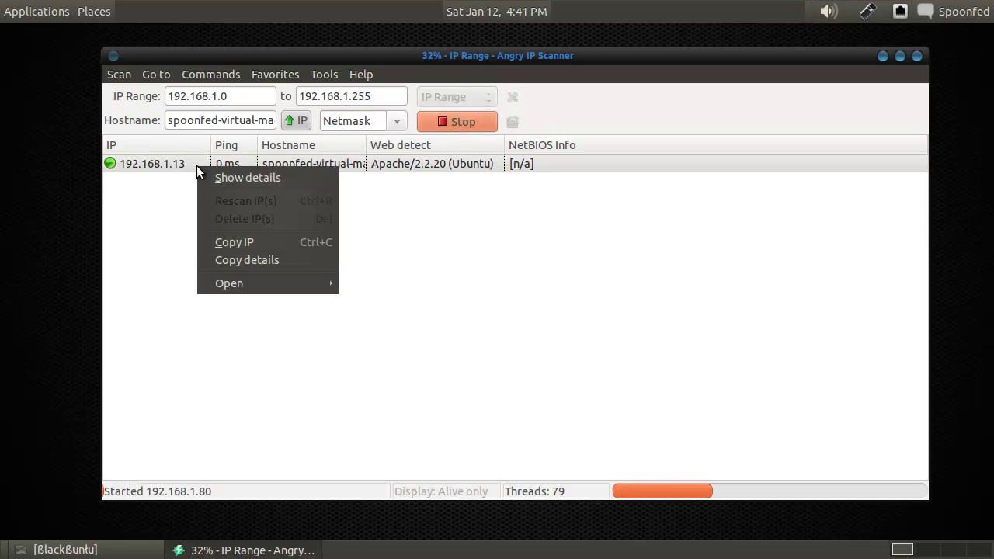
{"action": "mouse_move", "coordinate": [284, 286]}
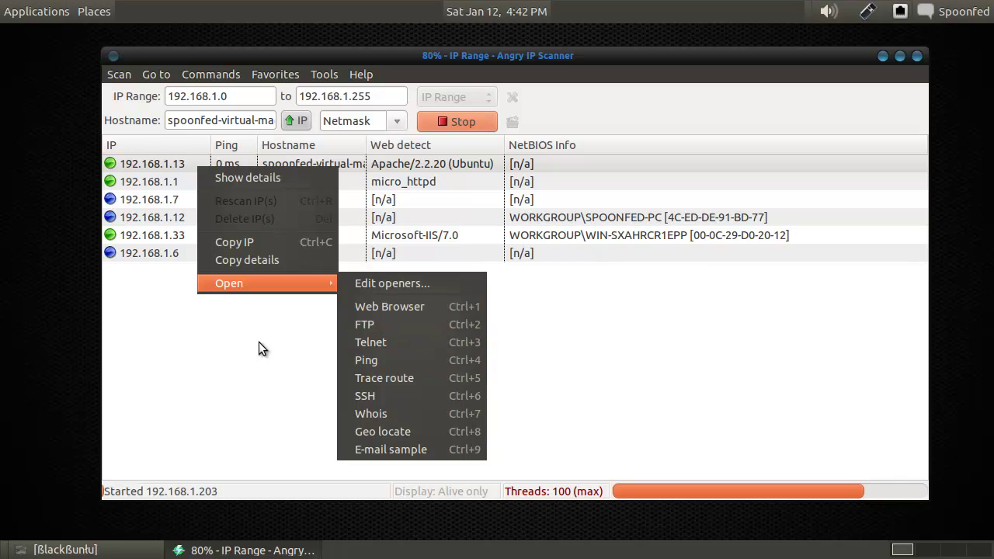
{"action": "left_click", "coordinate": [146, 308]}
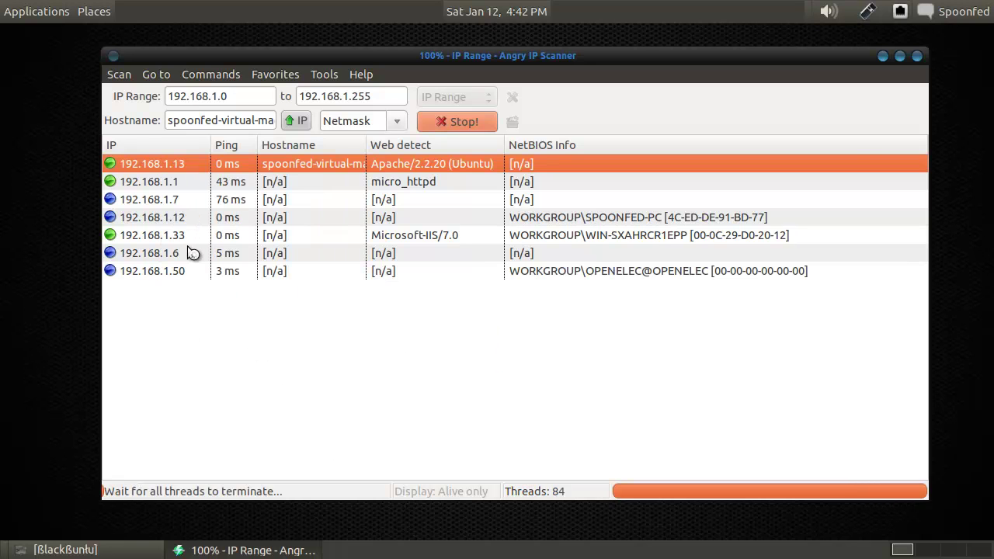
Browse the actions for host 192.168.1.1 and close the Scan Statistics showing 7 hosts alive.
{"action": "right_click", "coordinate": [183, 188]}
{"action": "left_click", "coordinate": [175, 183]}
{"action": "right_click", "coordinate": [176, 183]}
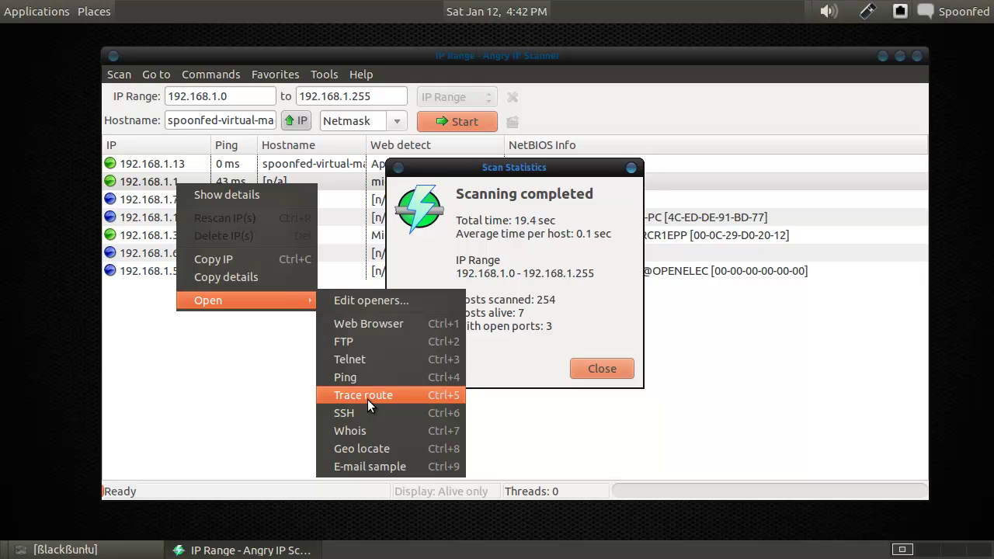
{"action": "left_click", "coordinate": [602, 368]}
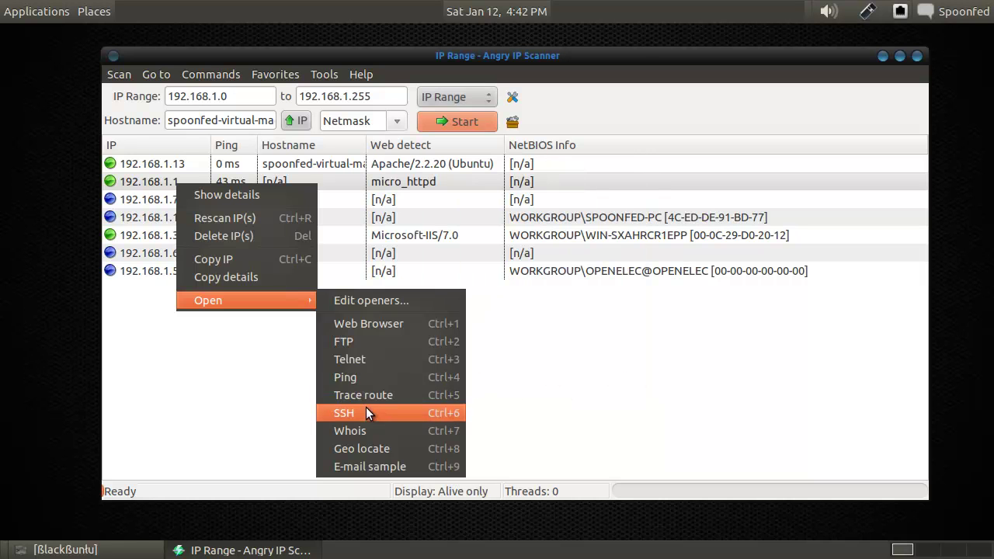
{"action": "left_click", "coordinate": [570, 382]}
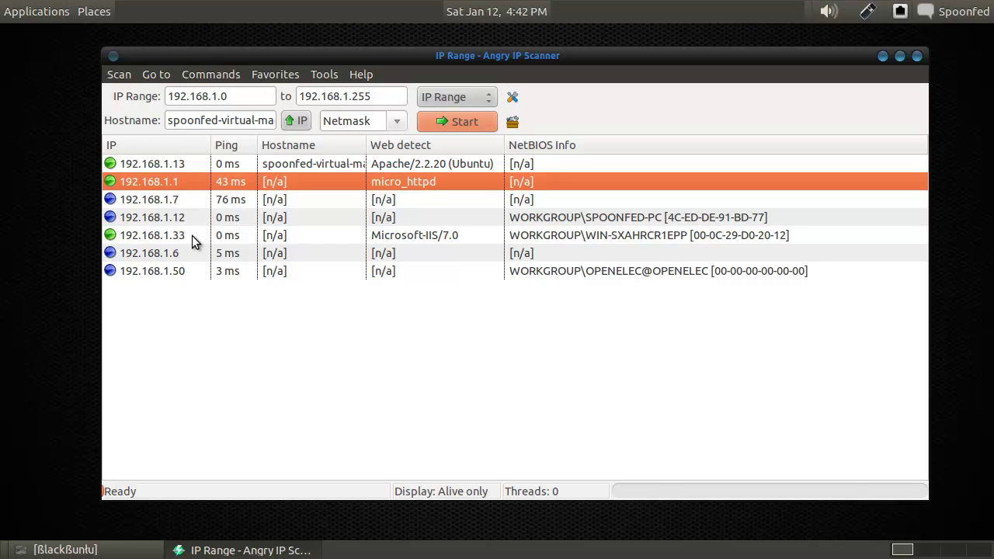
Open an SSH session to host 192.168.1.50 from its Open submenu.
{"action": "right_click", "coordinate": [191, 271]}
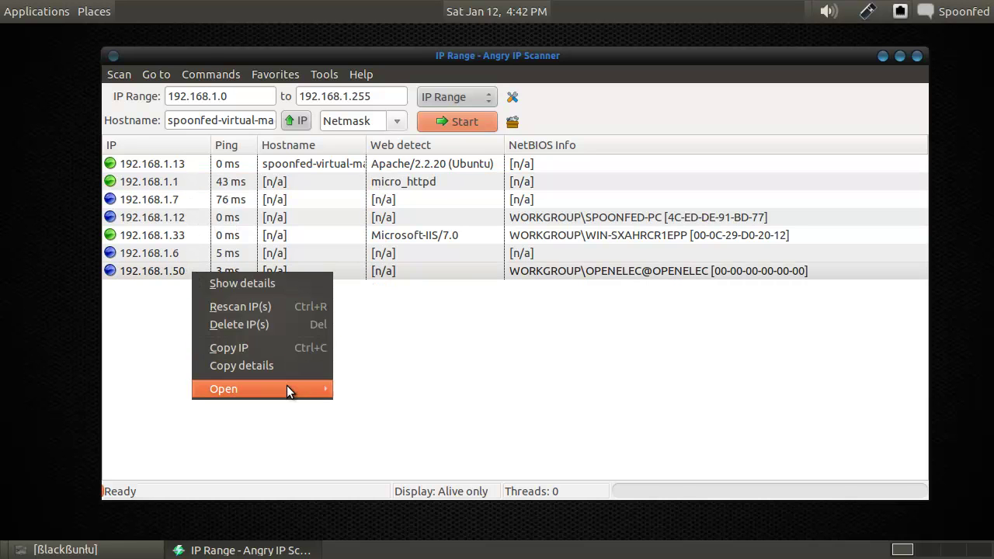
{"action": "mouse_move", "coordinate": [287, 386]}
{"action": "left_click", "coordinate": [381, 497]}
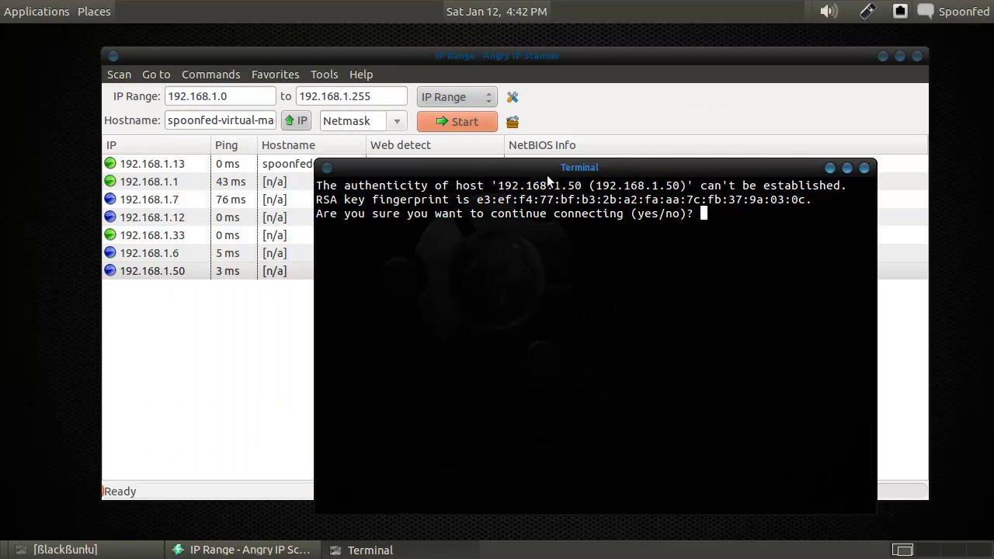
Close the SSH terminal window and then close Angry IP Scanner.
{"action": "left_click_drag", "start_coordinate": [548, 170], "coordinate": [478, 121]}
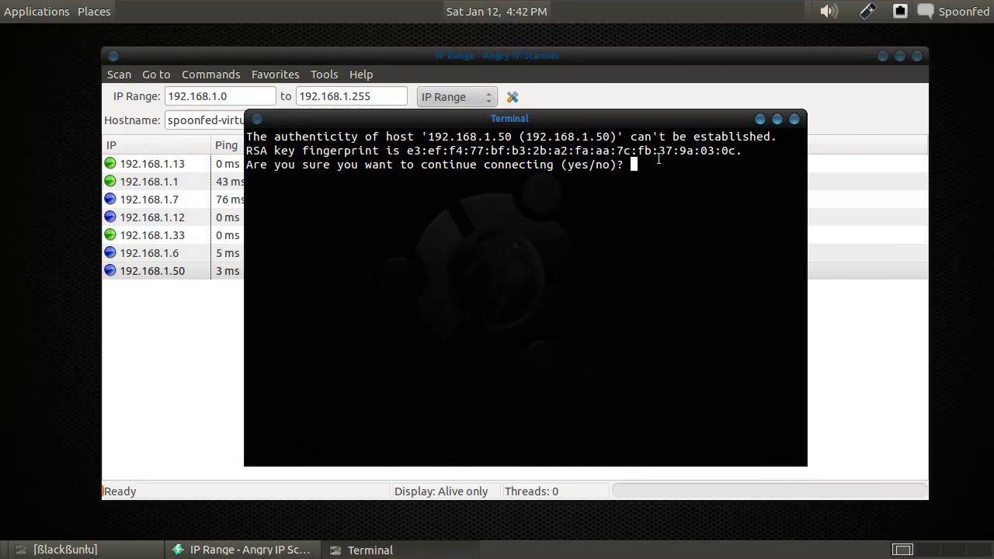
{"action": "left_click", "coordinate": [796, 118]}
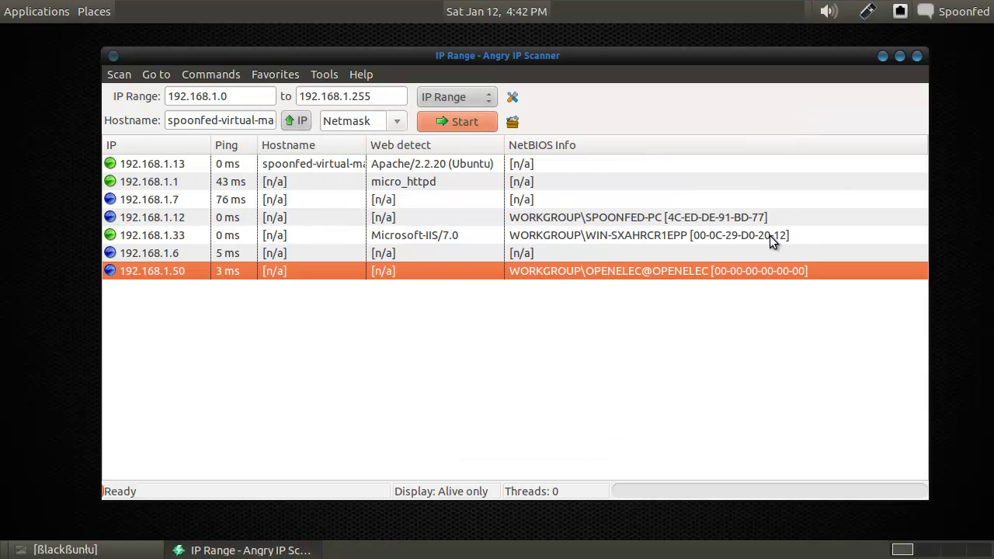
{"action": "left_click", "coordinate": [918, 56]}
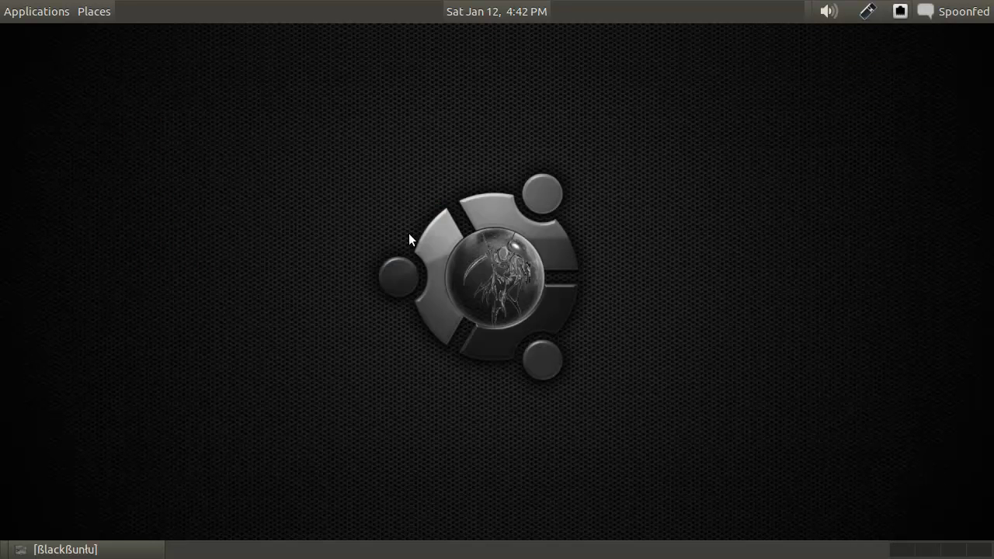